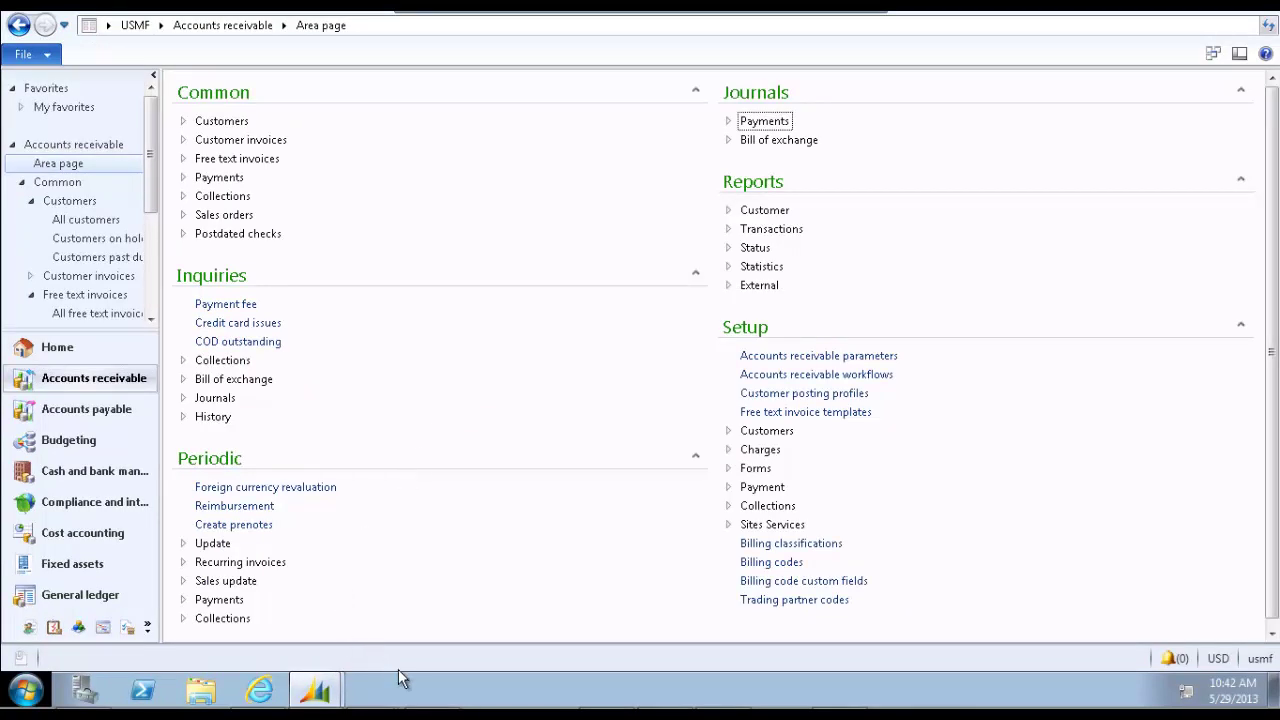
Bring the open Payment journal window forward and close it
click(311, 697)
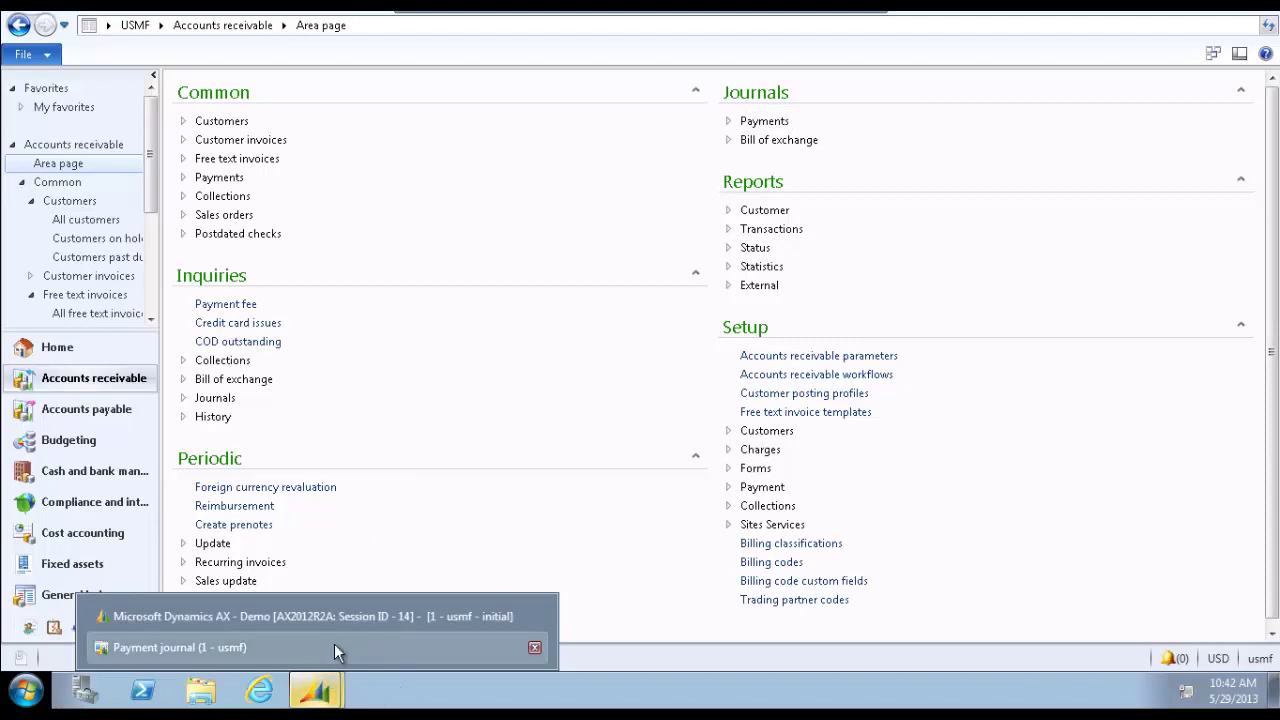
click(334, 648)
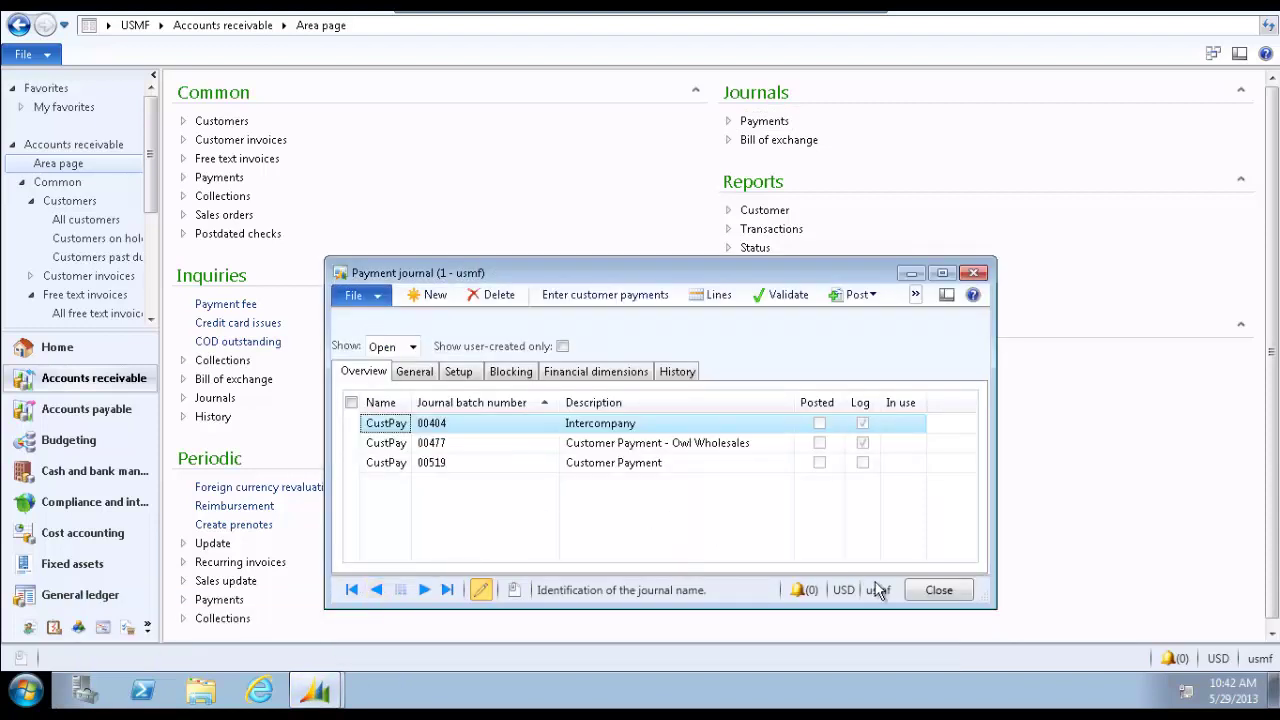
click(938, 591)
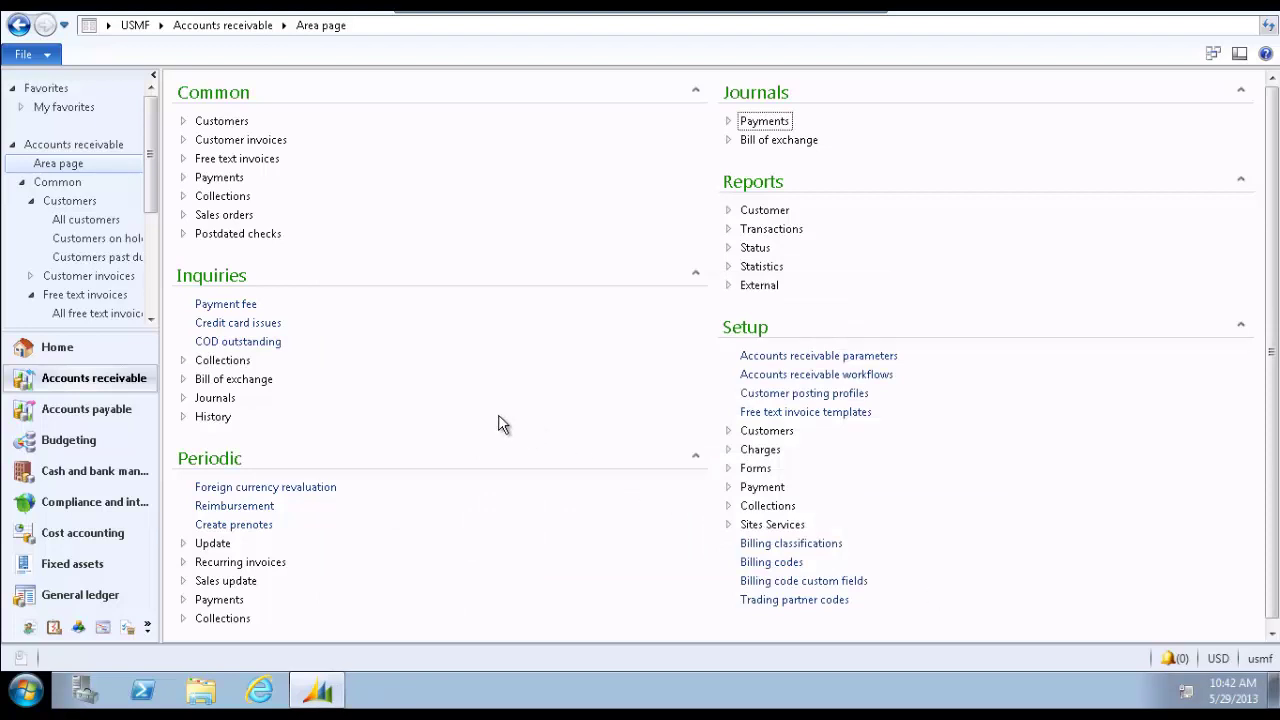
Open the Task recorder and start a new recording
click(50, 55)
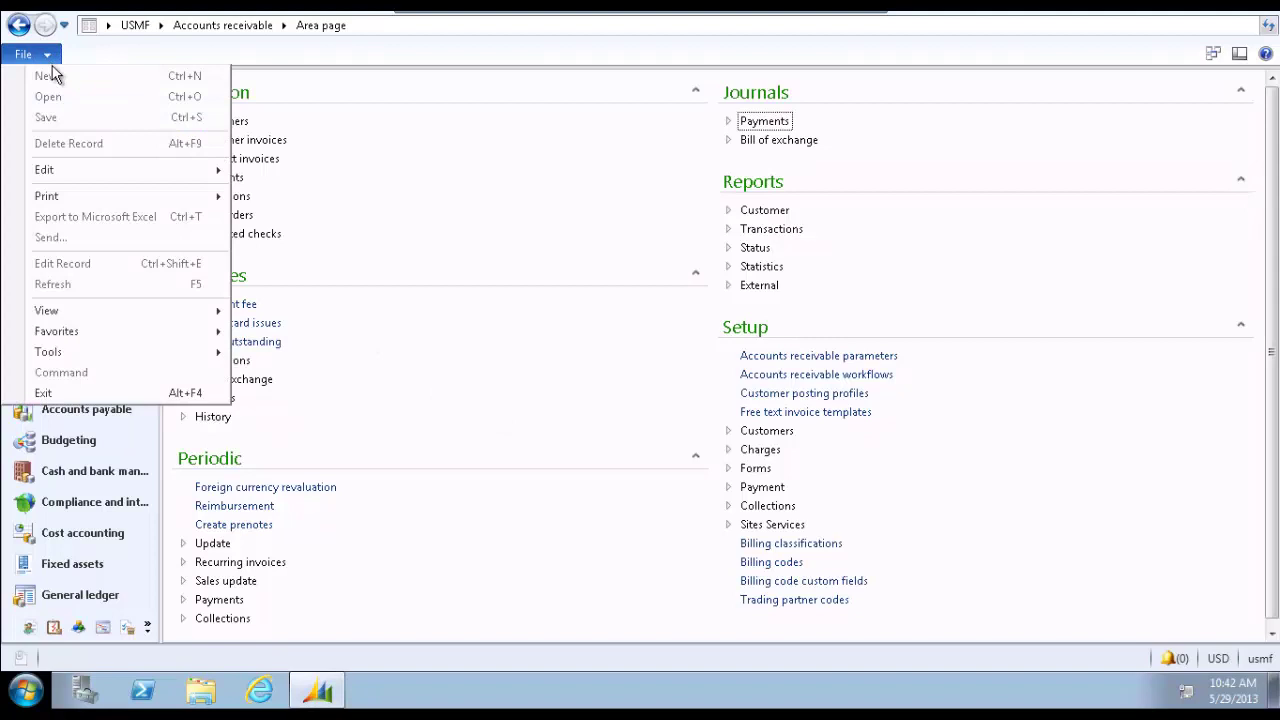
mouse_move(175, 352)
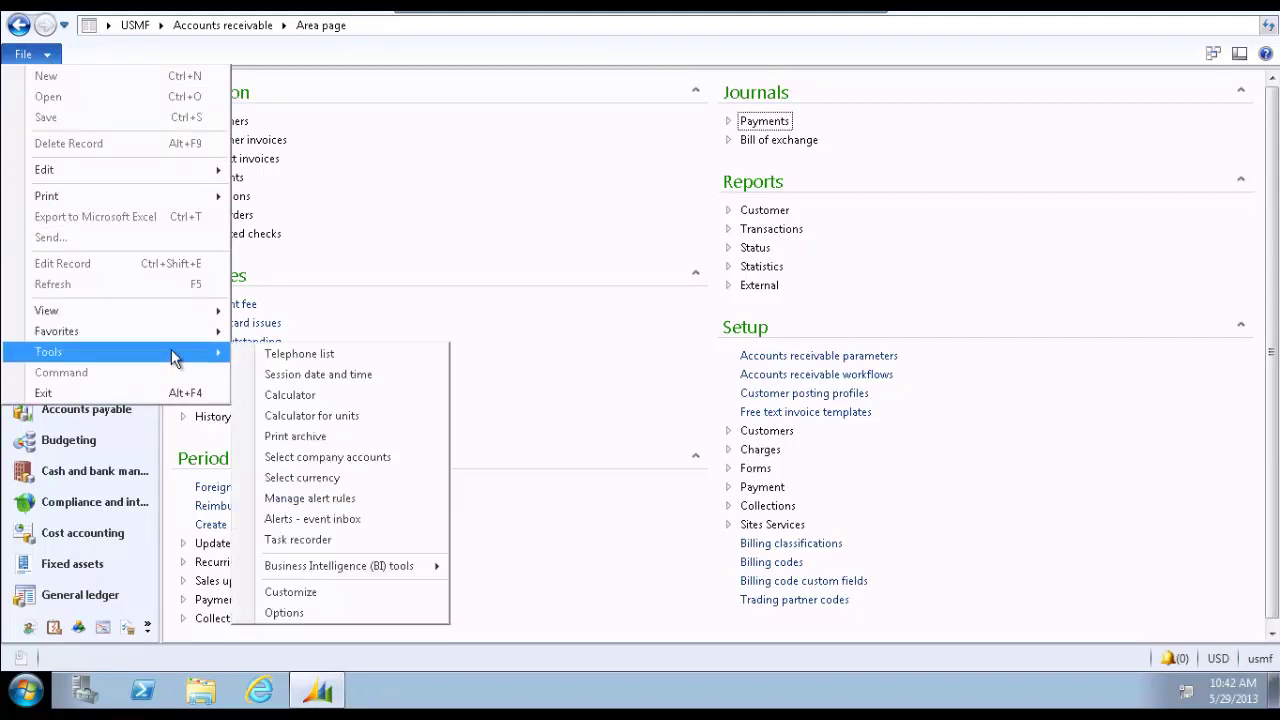
click(408, 539)
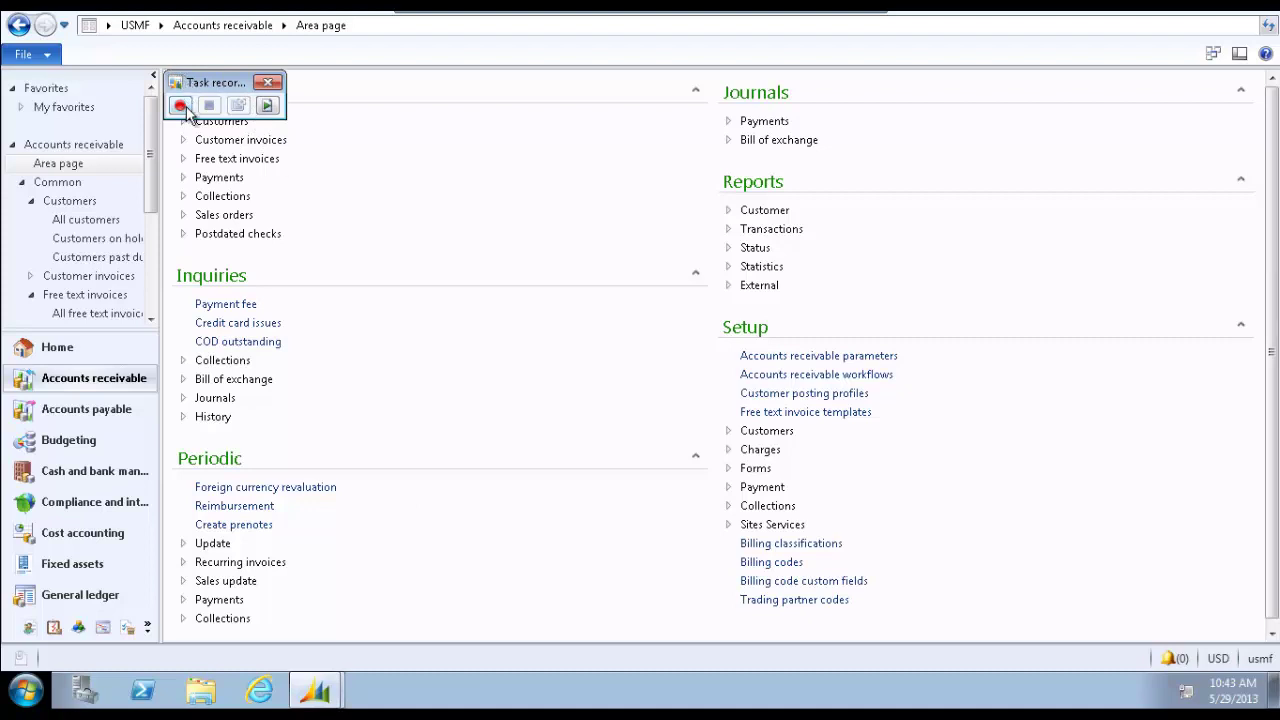
click(181, 106)
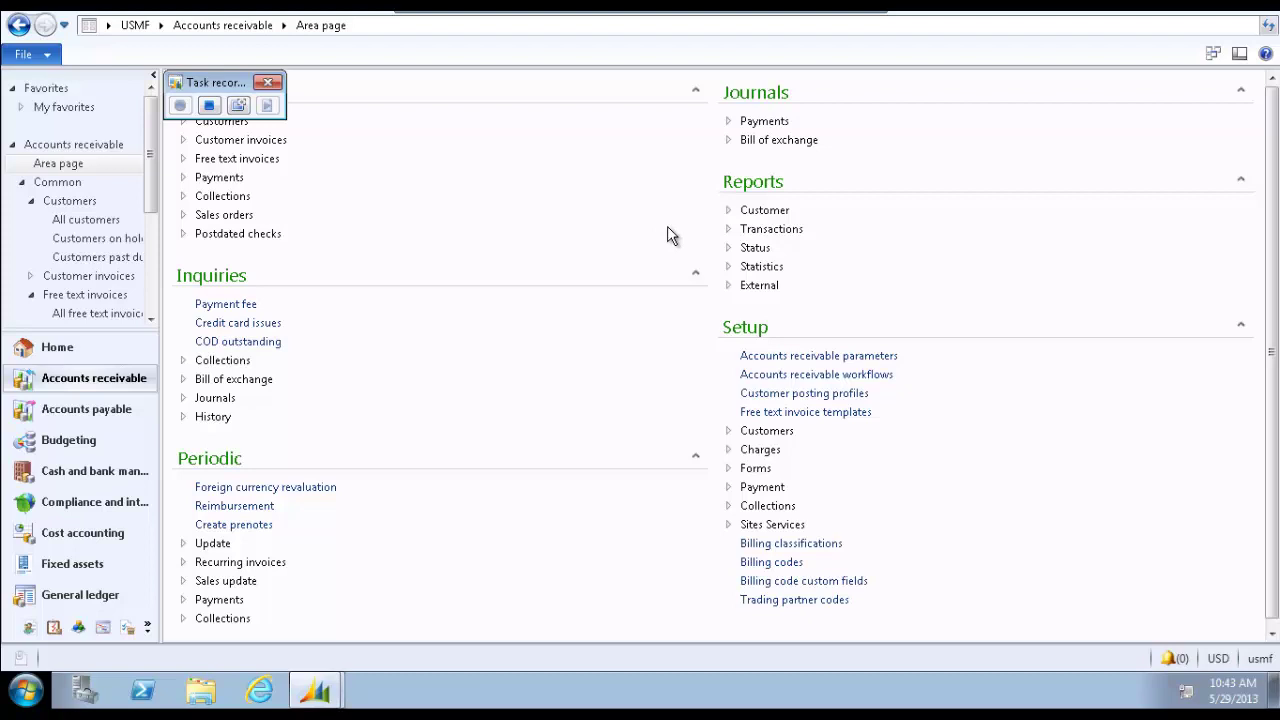
Open the Customers report from the Accounts receivable customer reports and bring up its query selection
click(728, 210)
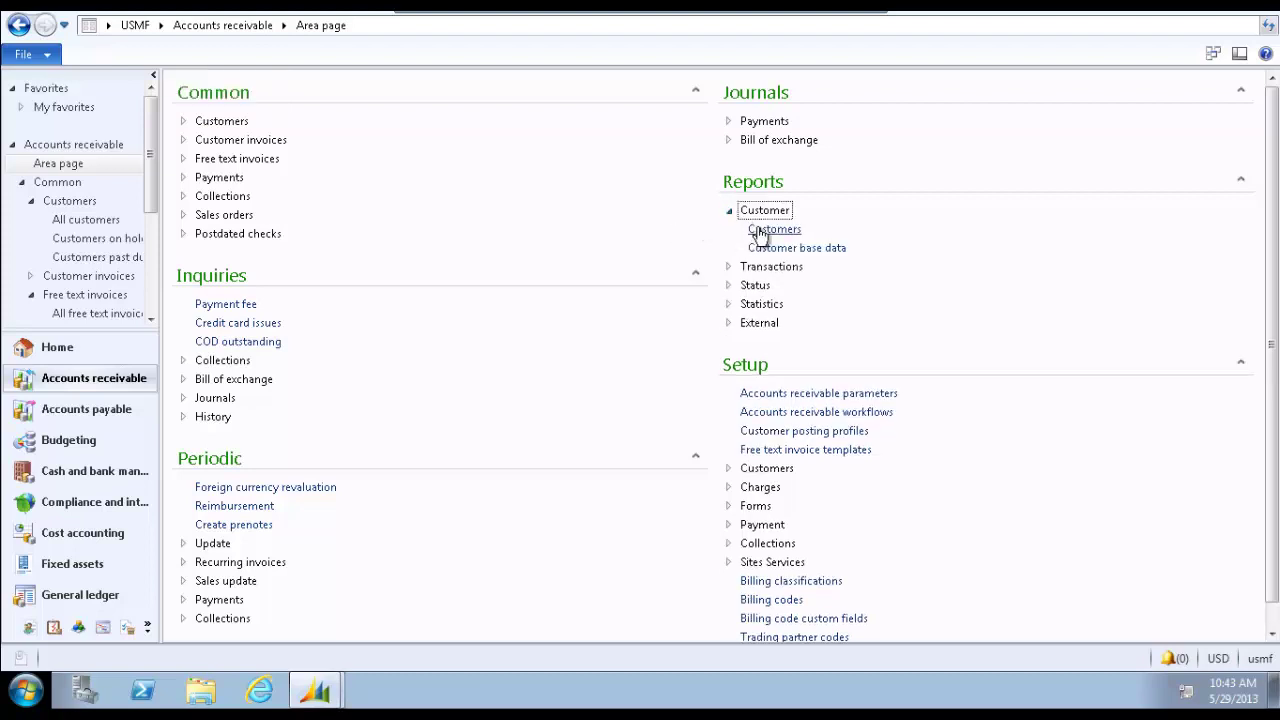
click(760, 231)
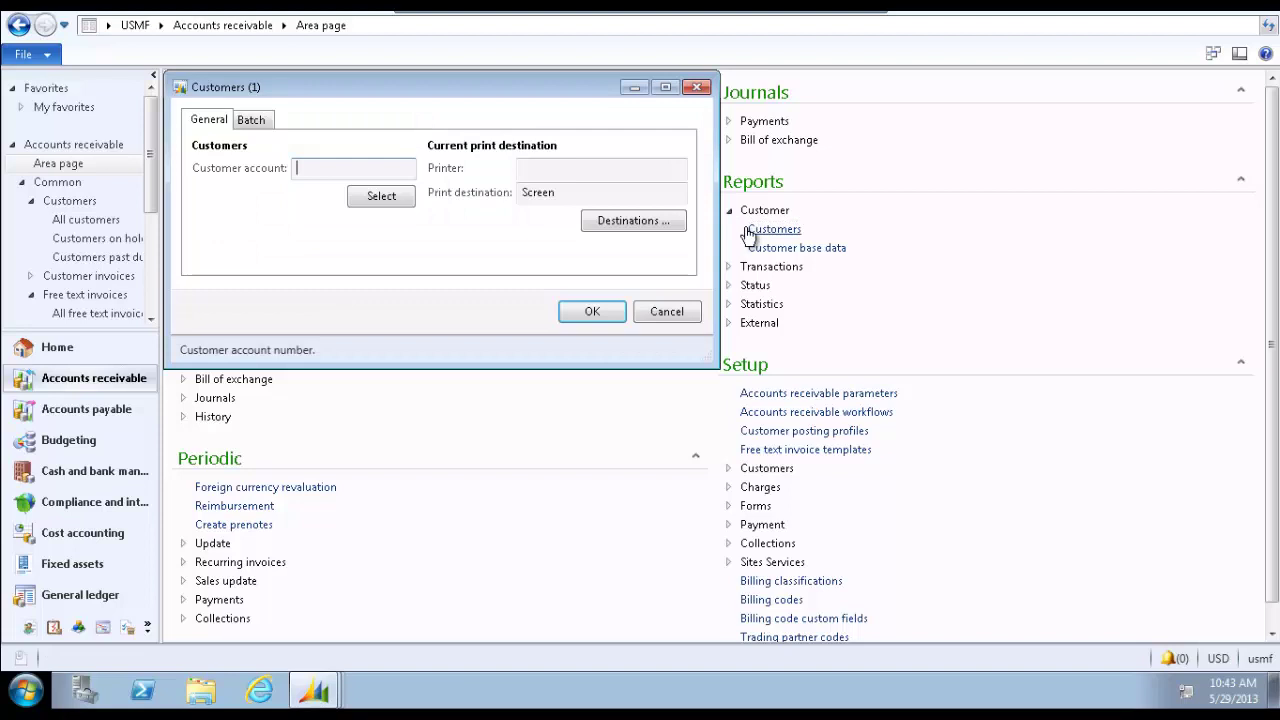
click(390, 198)
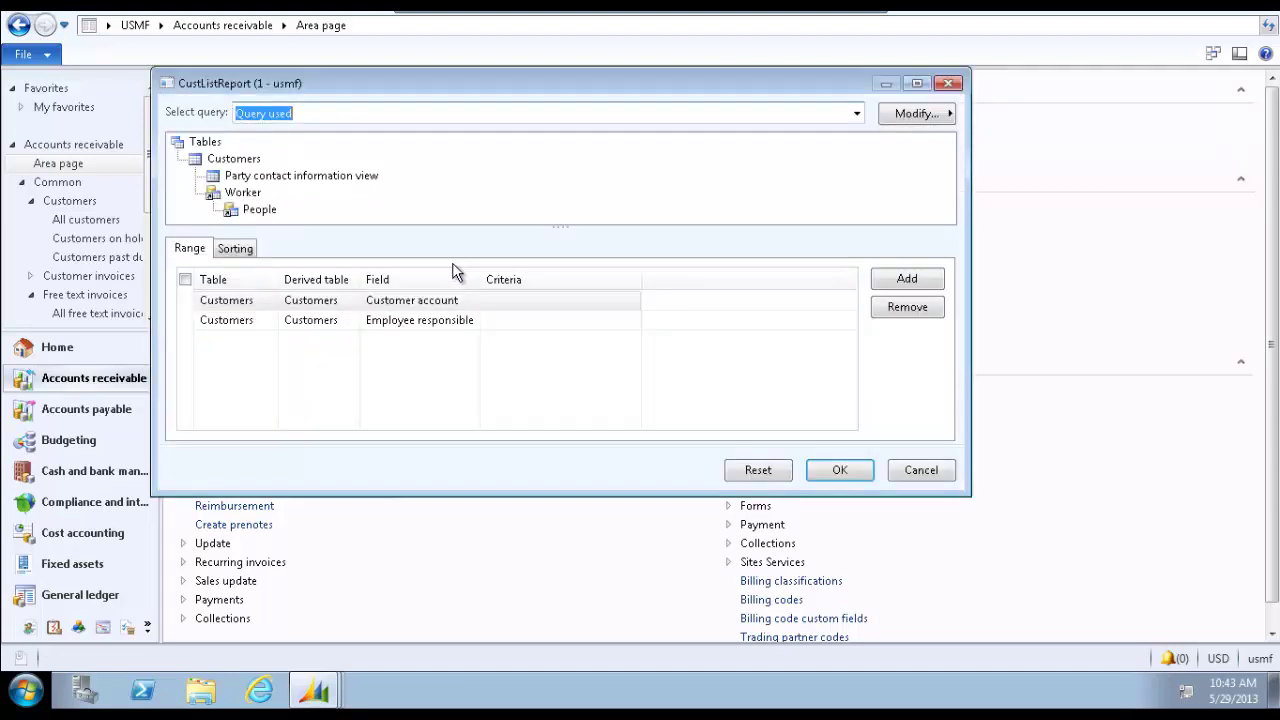
Replace the query's Customer account field with Method of payment, set its criteria to CHECK, and run the Customers report
click(463, 300)
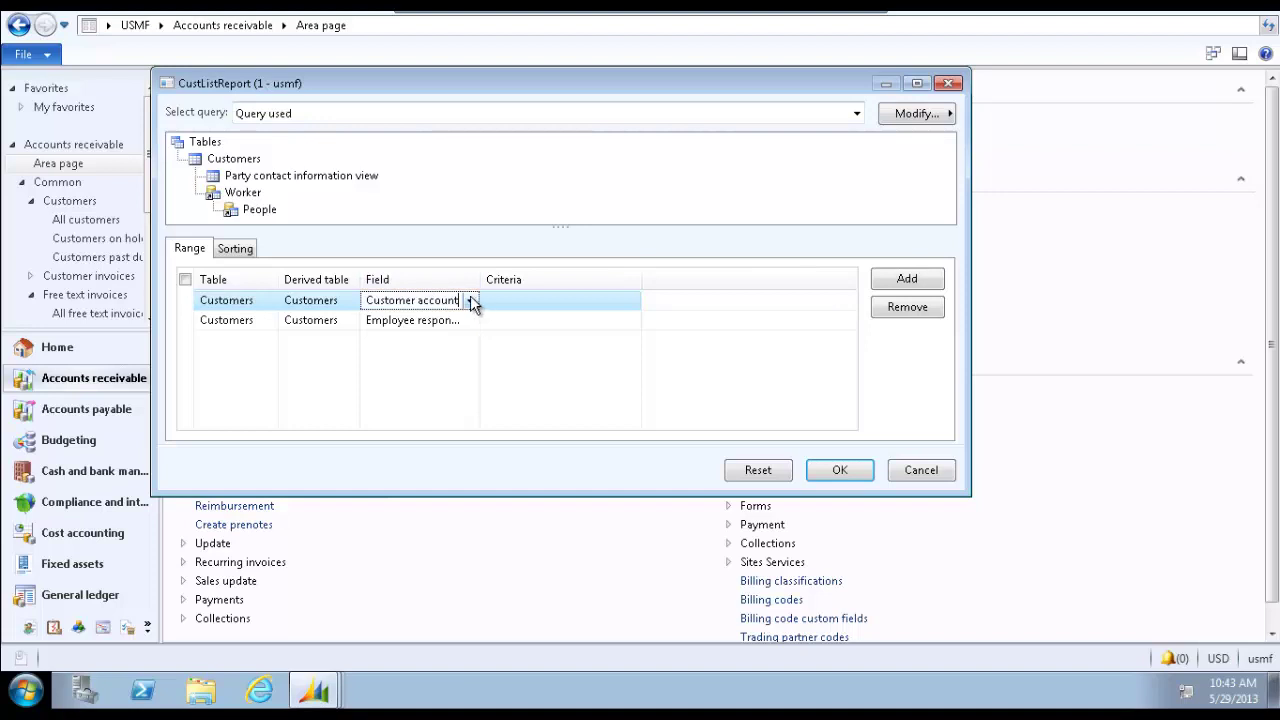
click(470, 300)
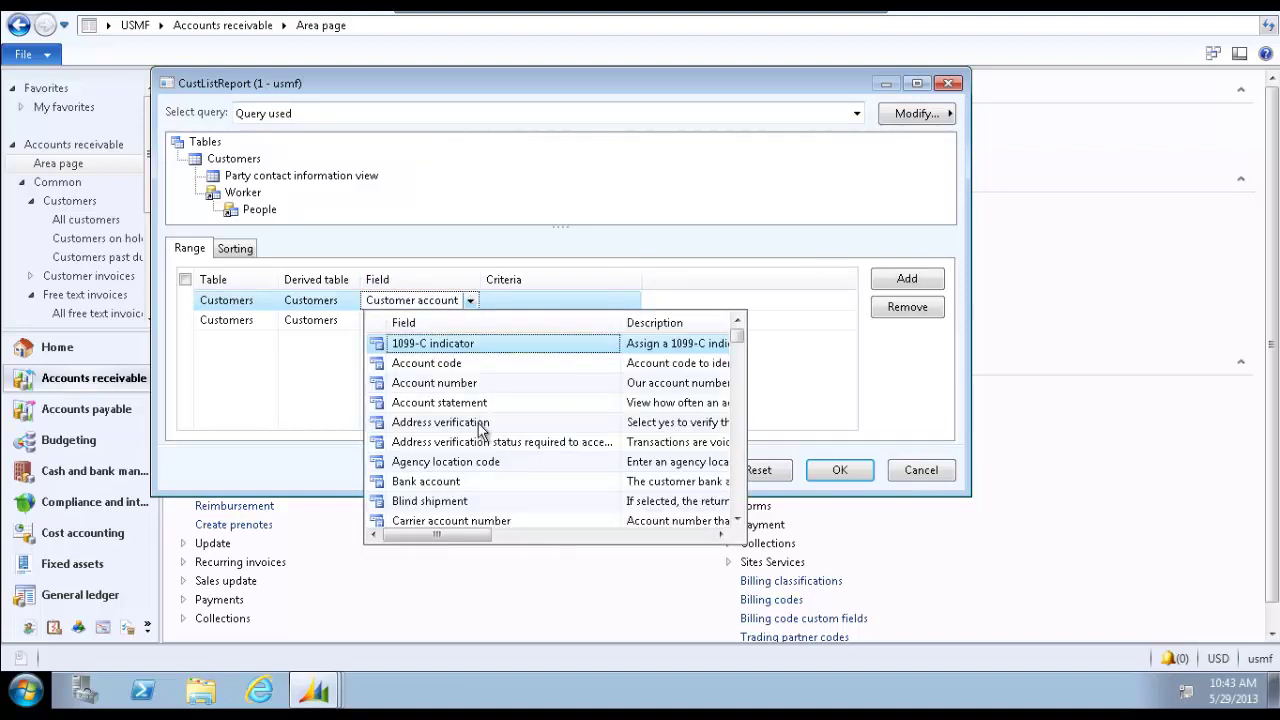
scroll(479, 426, down, 10)
click(470, 512)
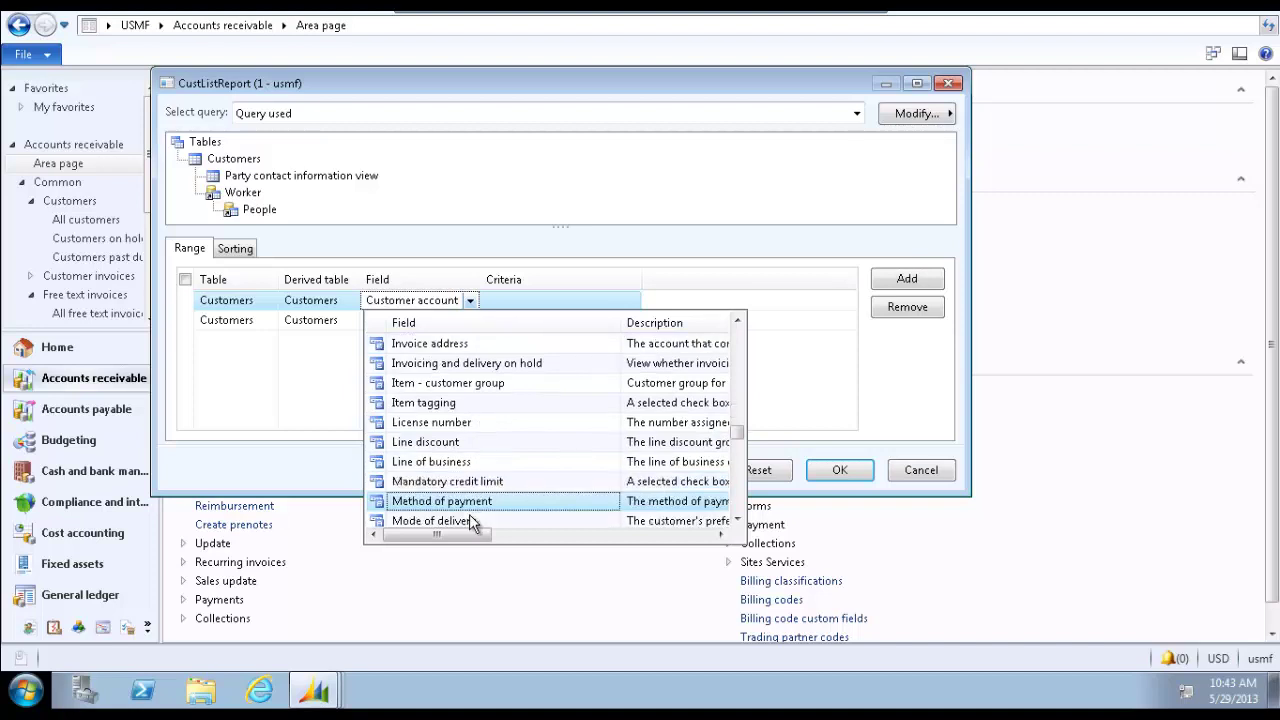
click(628, 300)
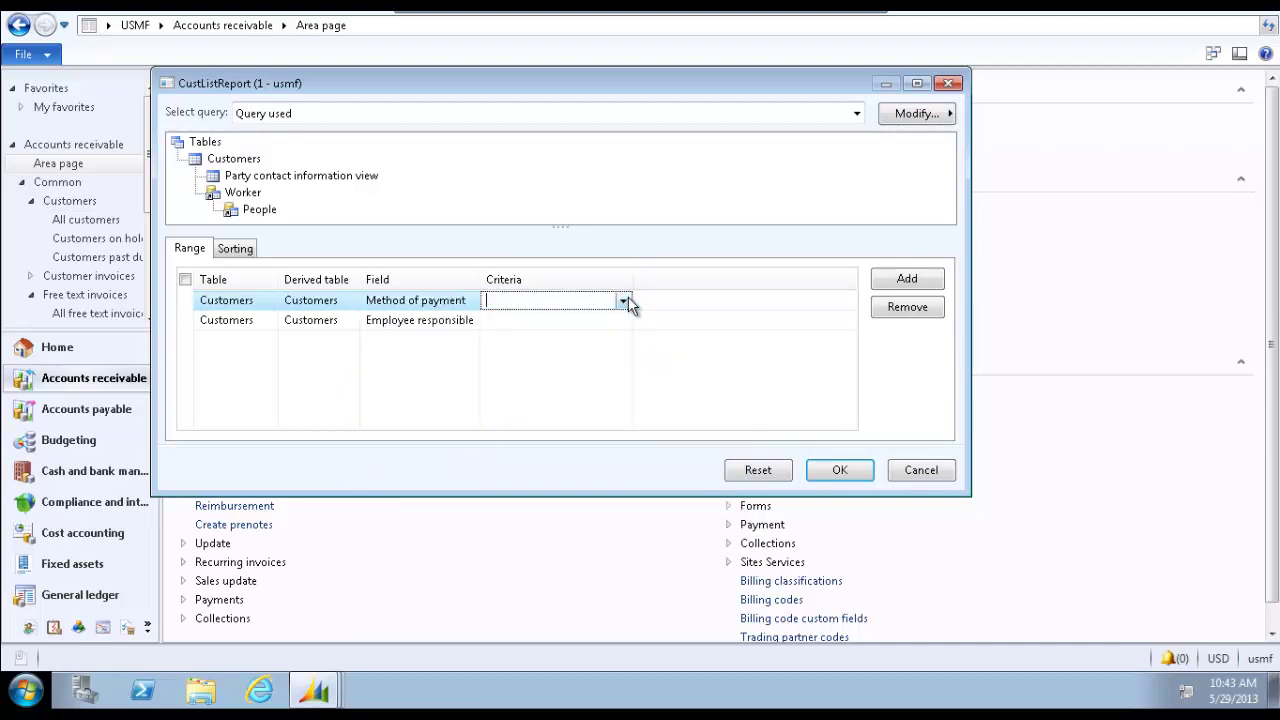
click(622, 301)
click(569, 366)
click(821, 466)
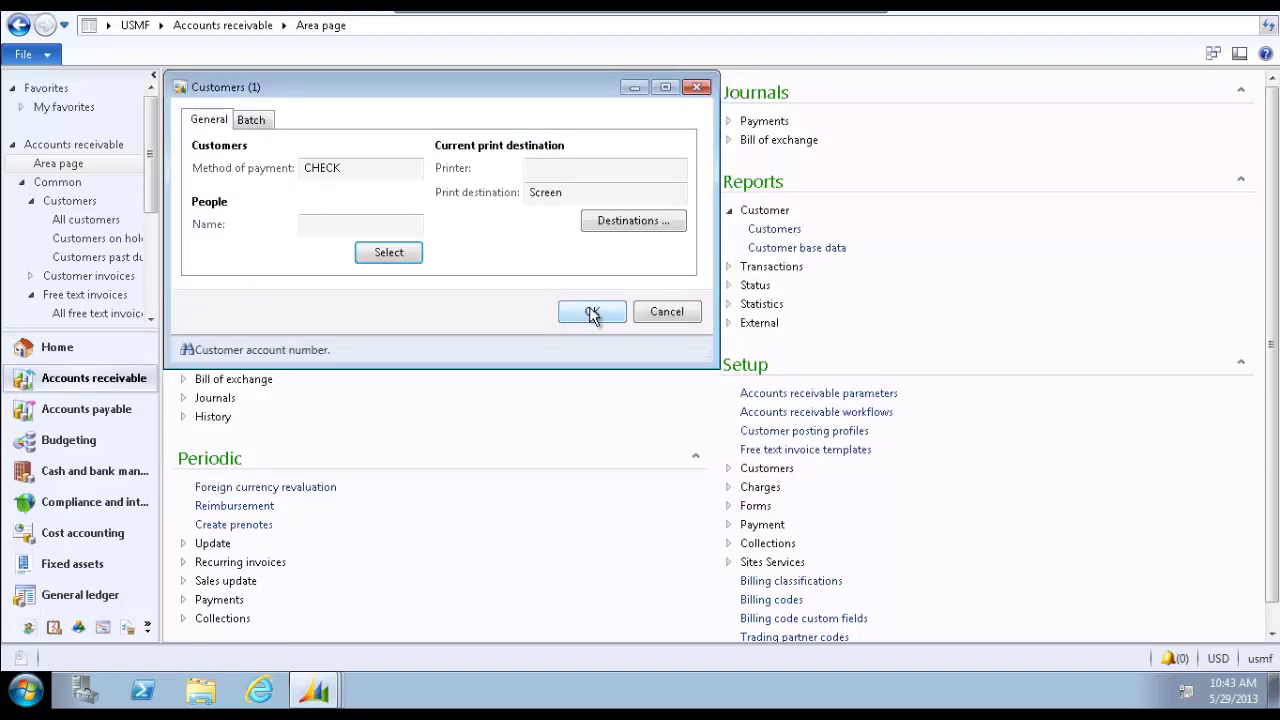
click(592, 313)
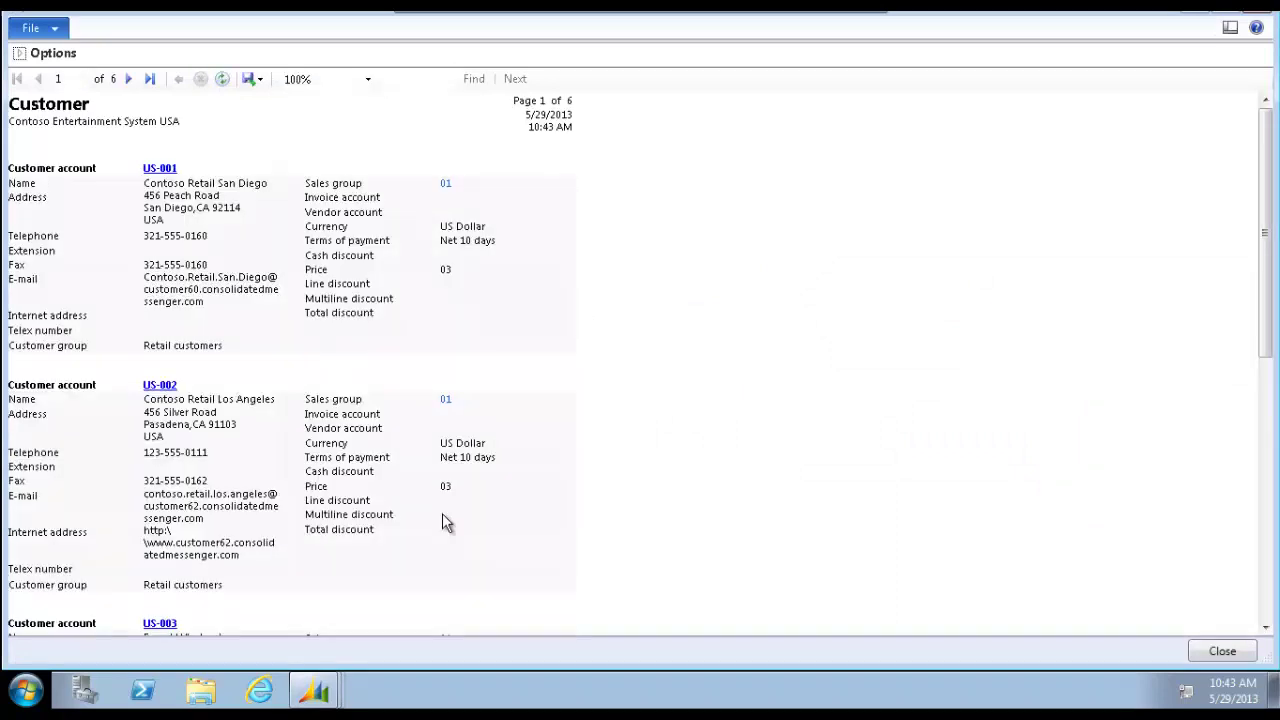
Capture the displayed Customer report screen with the Task recorder and close the report
mouse_move(314, 688)
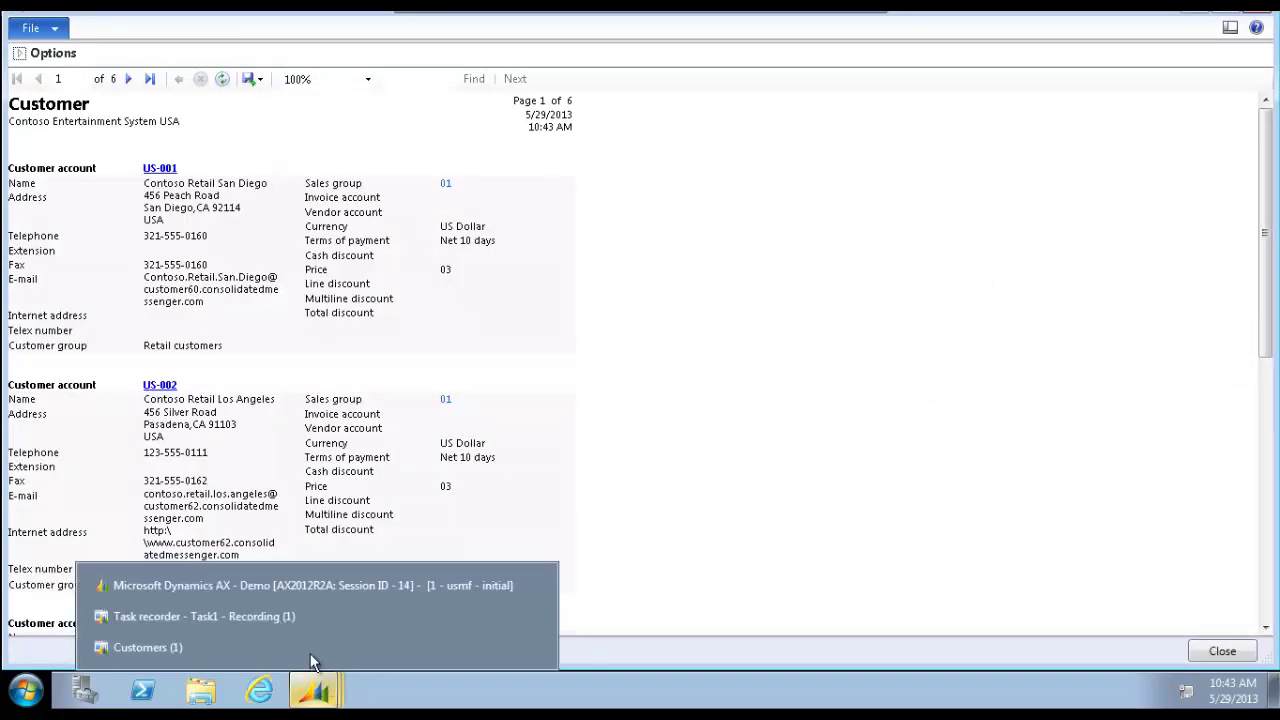
click(294, 616)
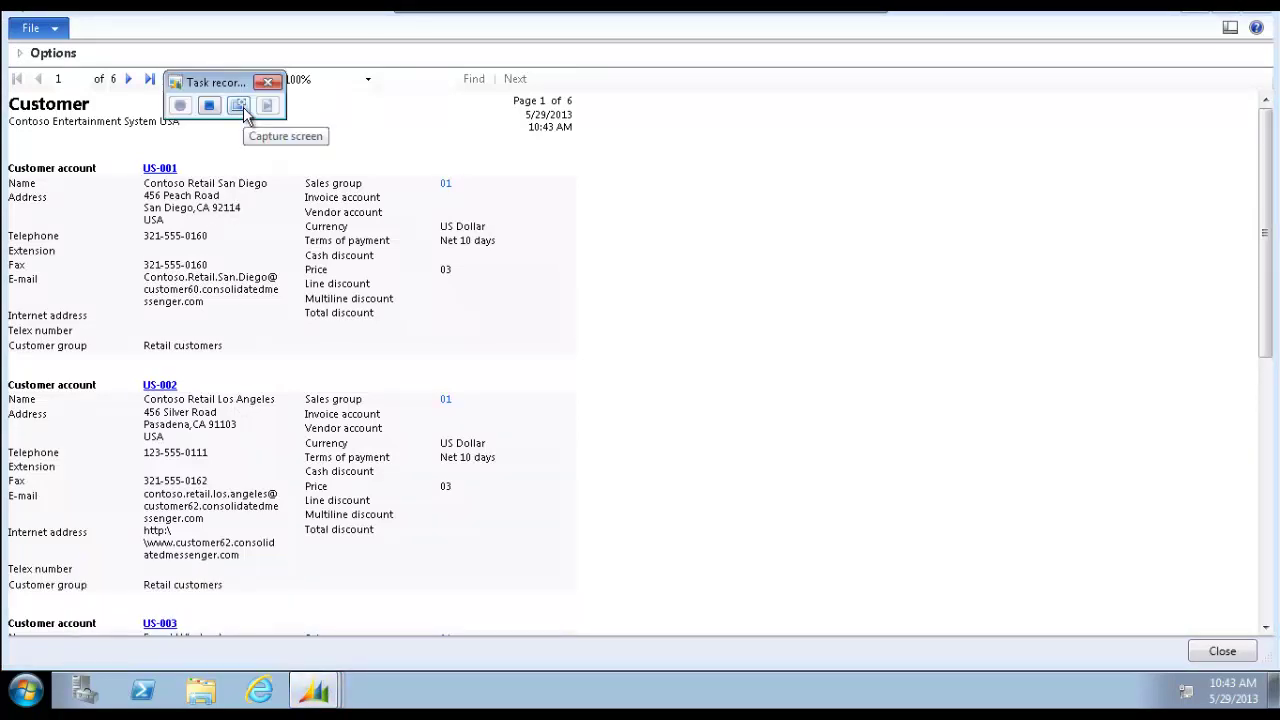
click(246, 114)
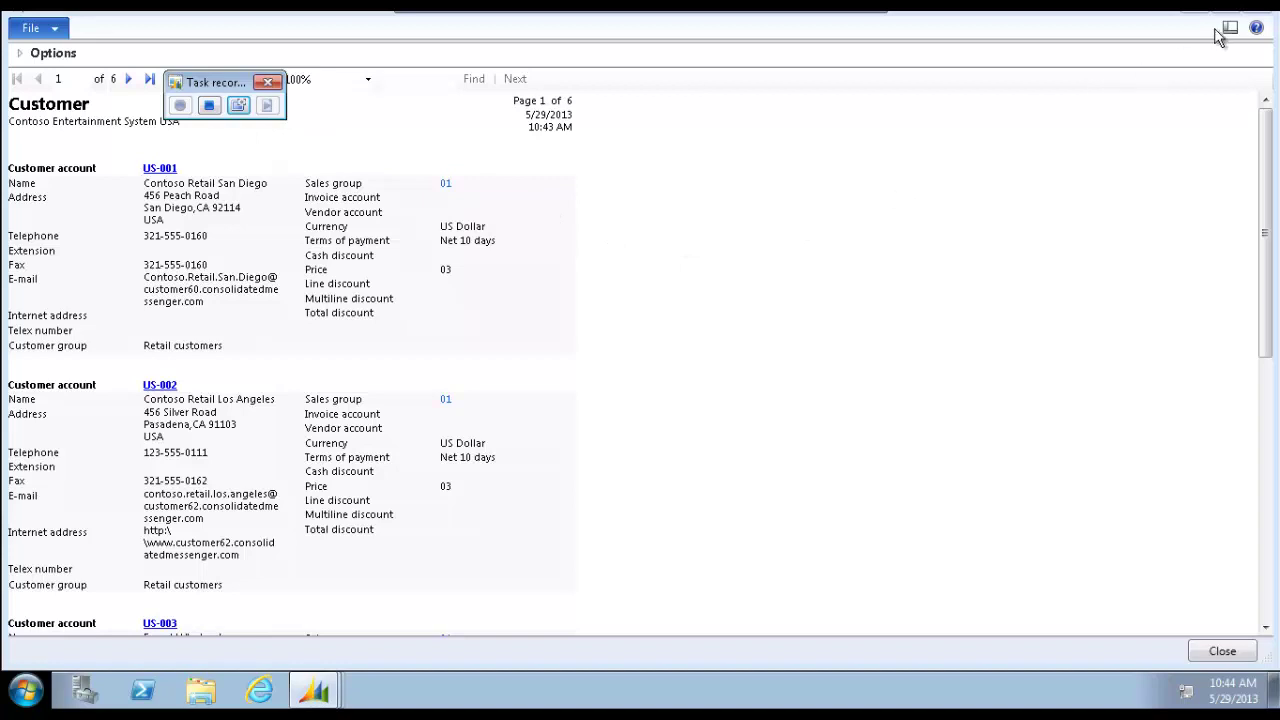
click(1247, 5)
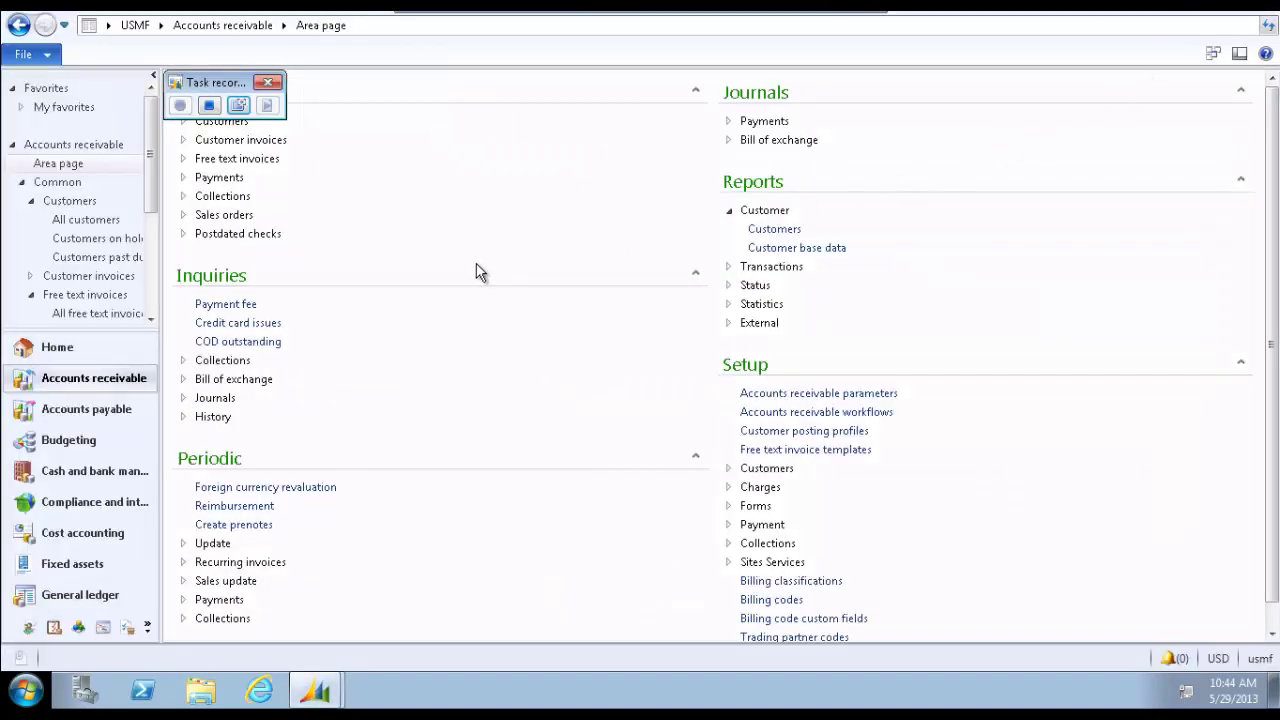
Stop the recording, choose to save the task, and name it "Customer report"
click(211, 105)
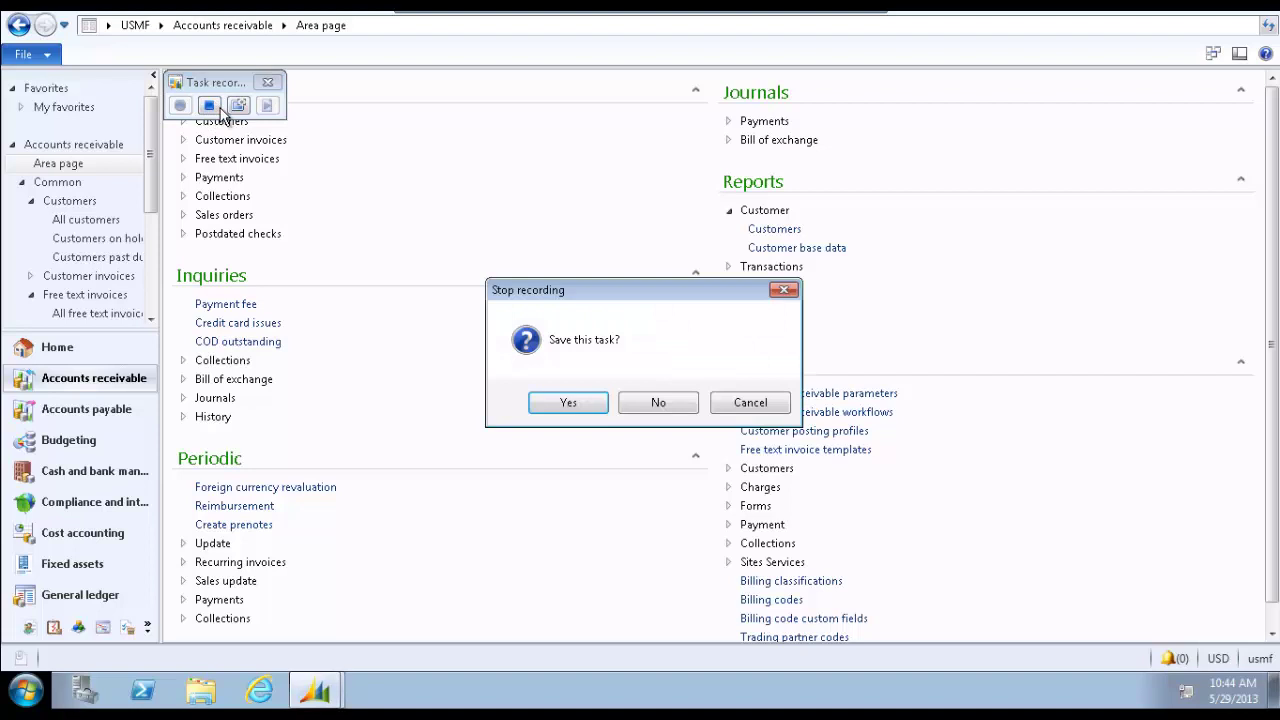
click(566, 403)
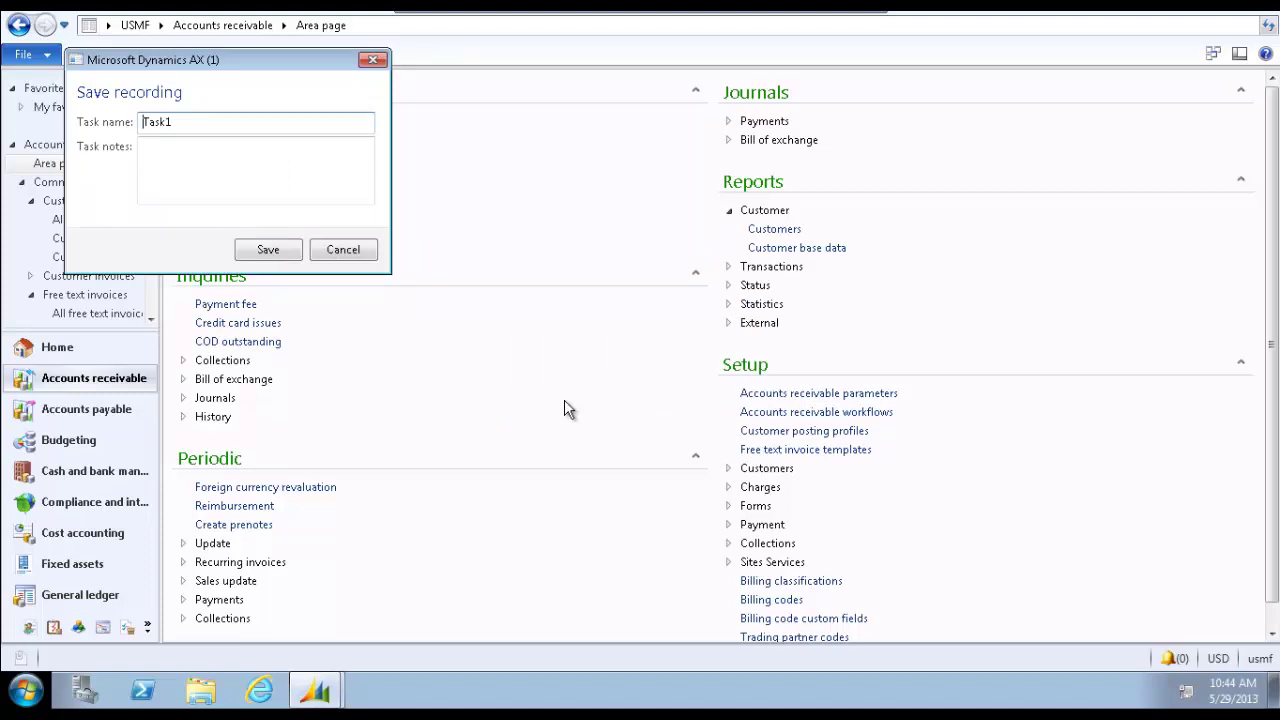
click(170, 121)
key(BackSpace)
key(ctrl+z)
text(Customer report)
key(End)
Add the task notes "Customer report based on payment method" and save the recording
click(145, 145)
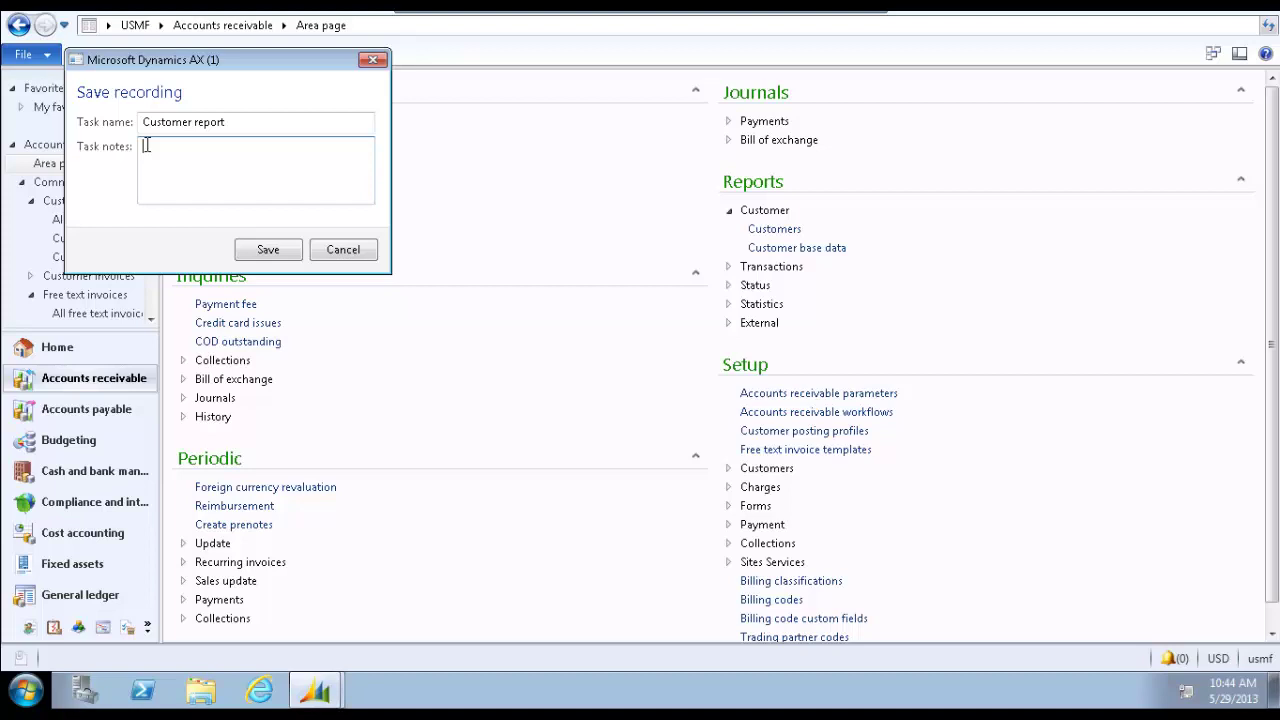
text(C)
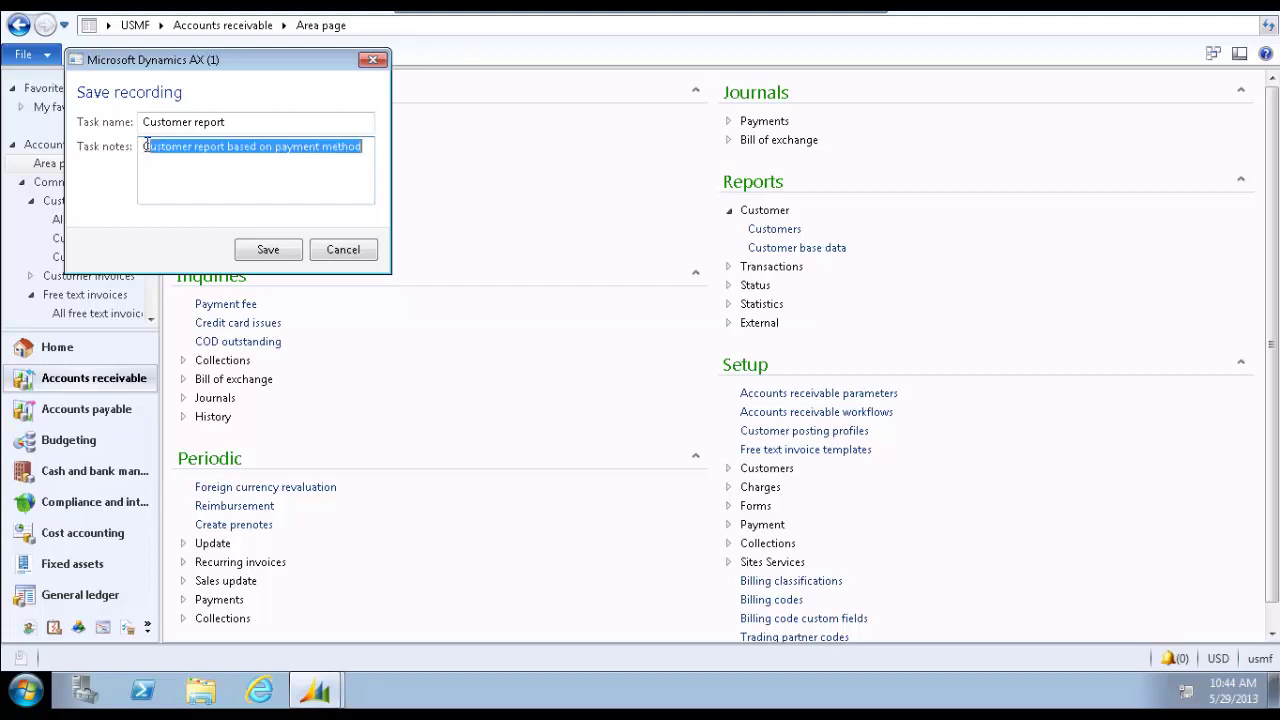
key(End)
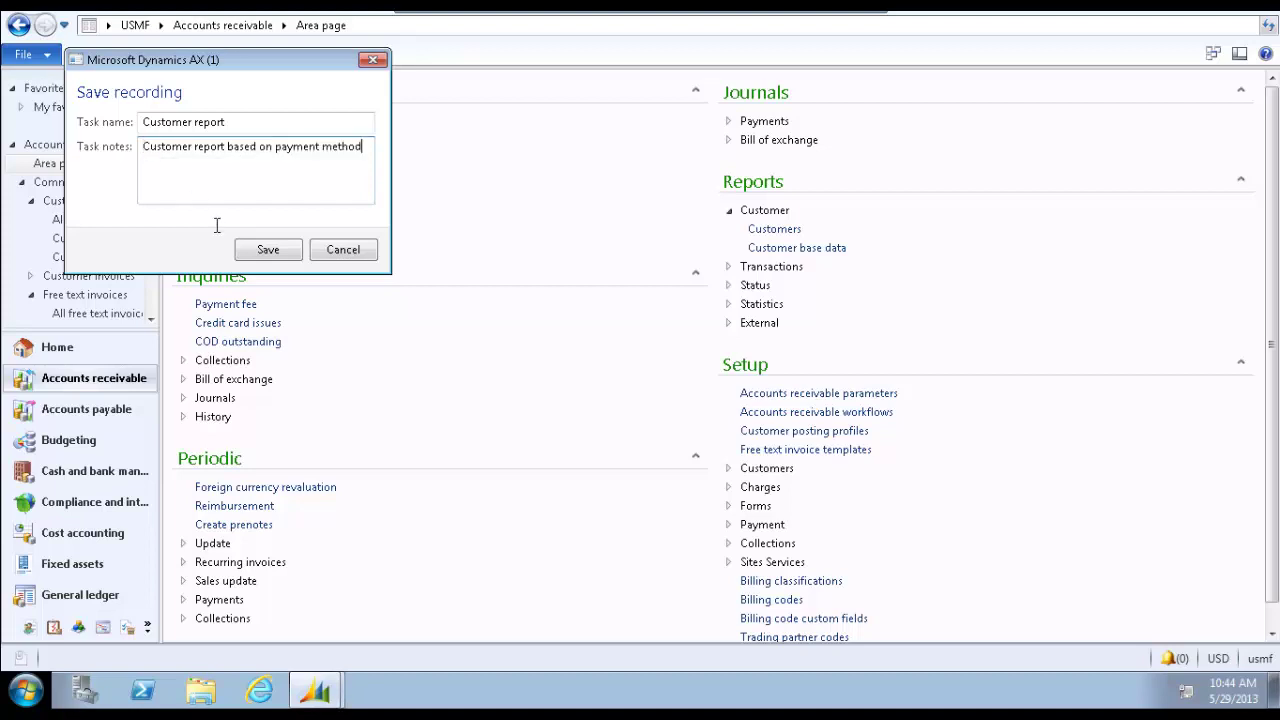
click(256, 252)
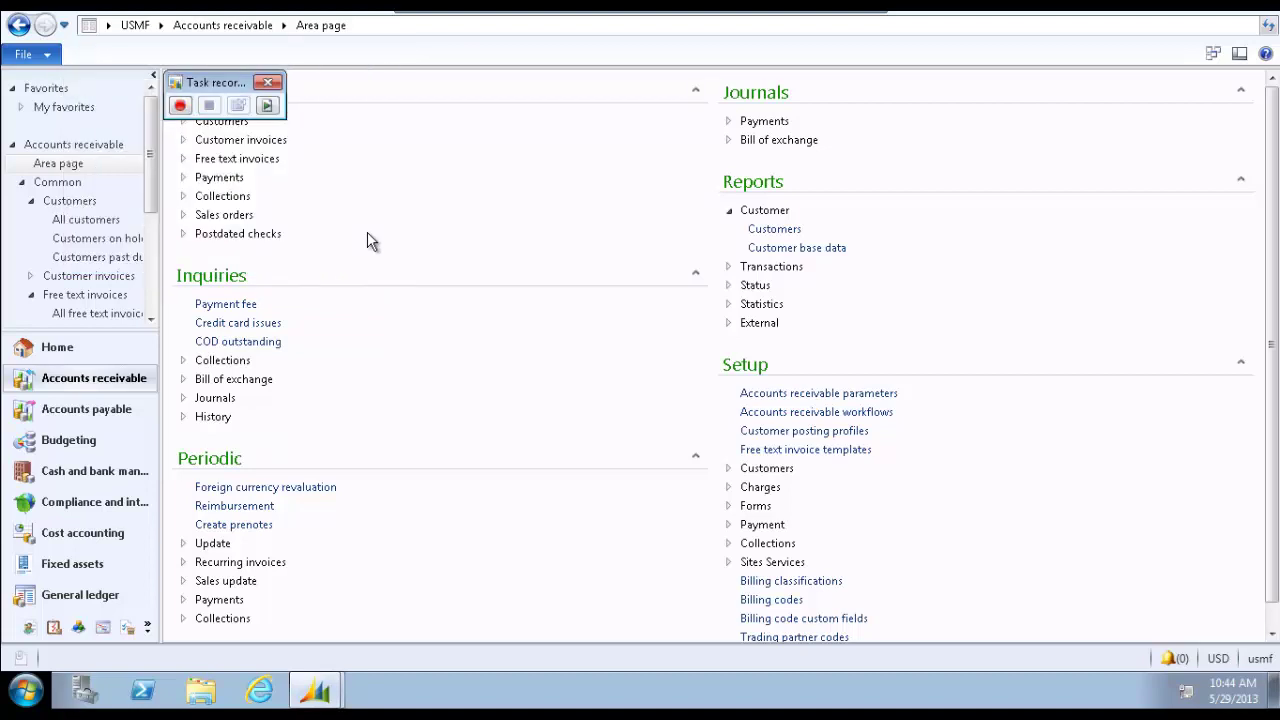
Generate a Microsoft Word document from the recorded Customer report task without a template
click(267, 106)
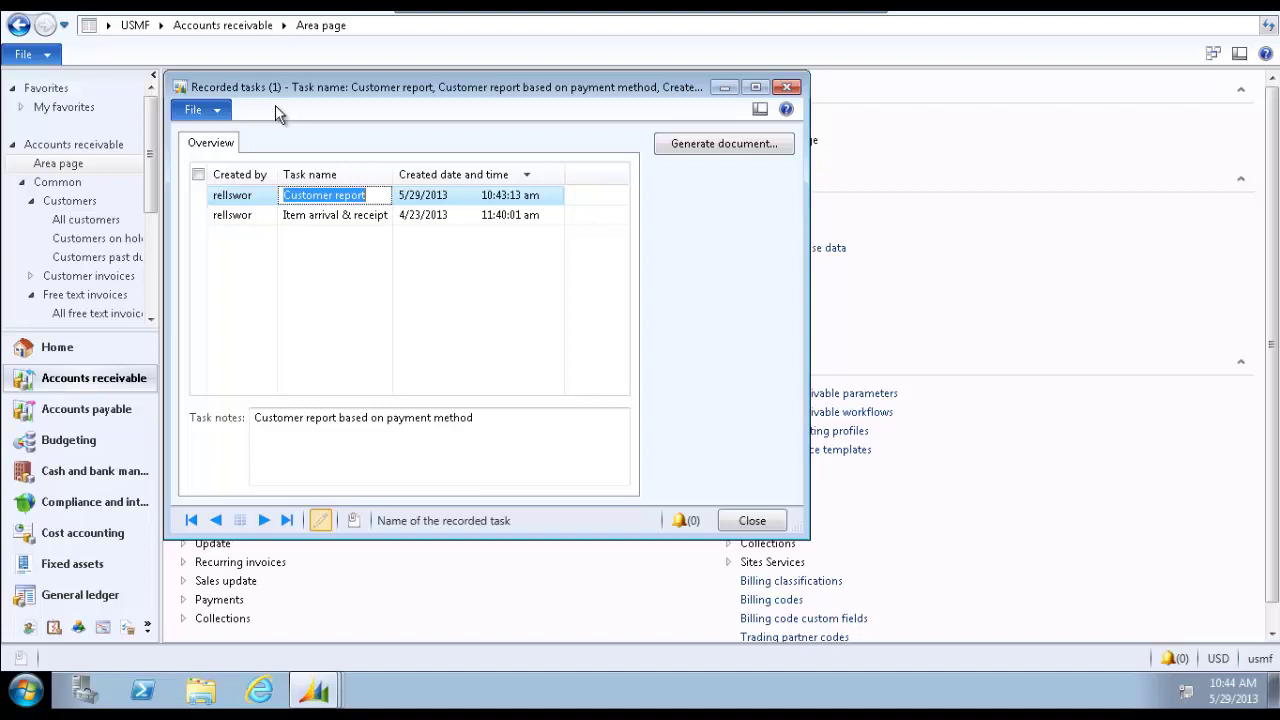
click(270, 201)
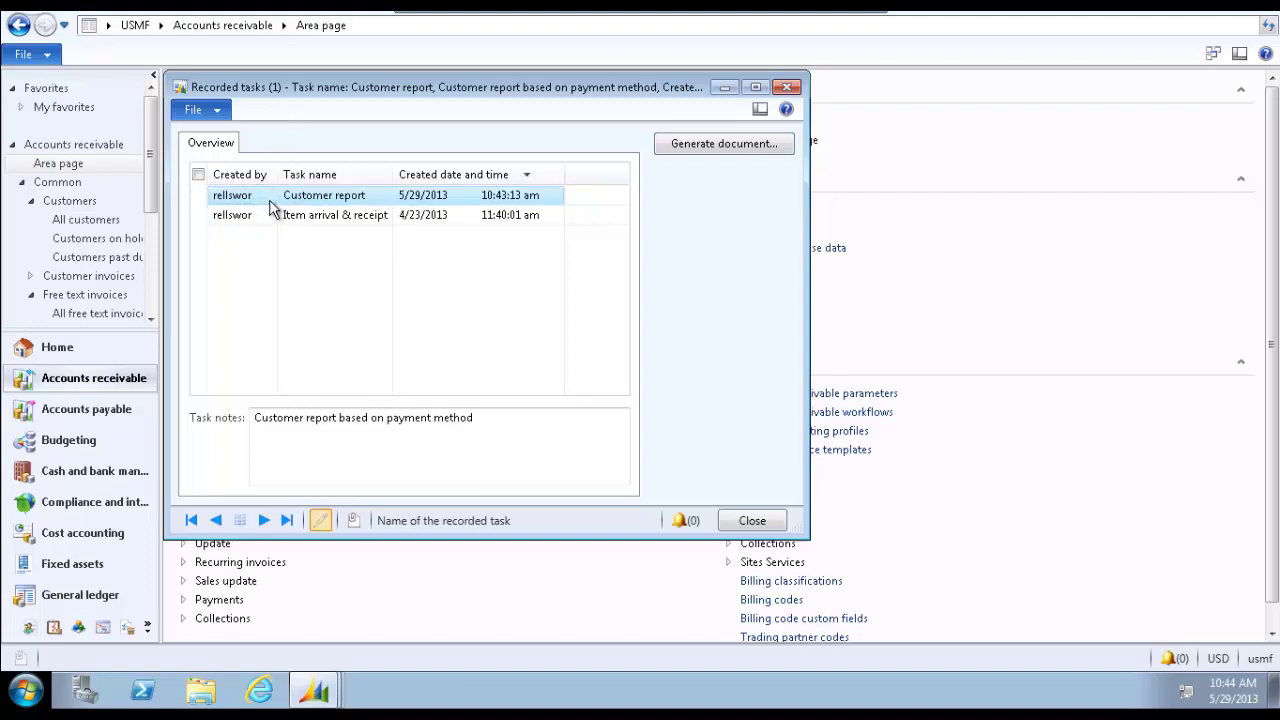
click(270, 201)
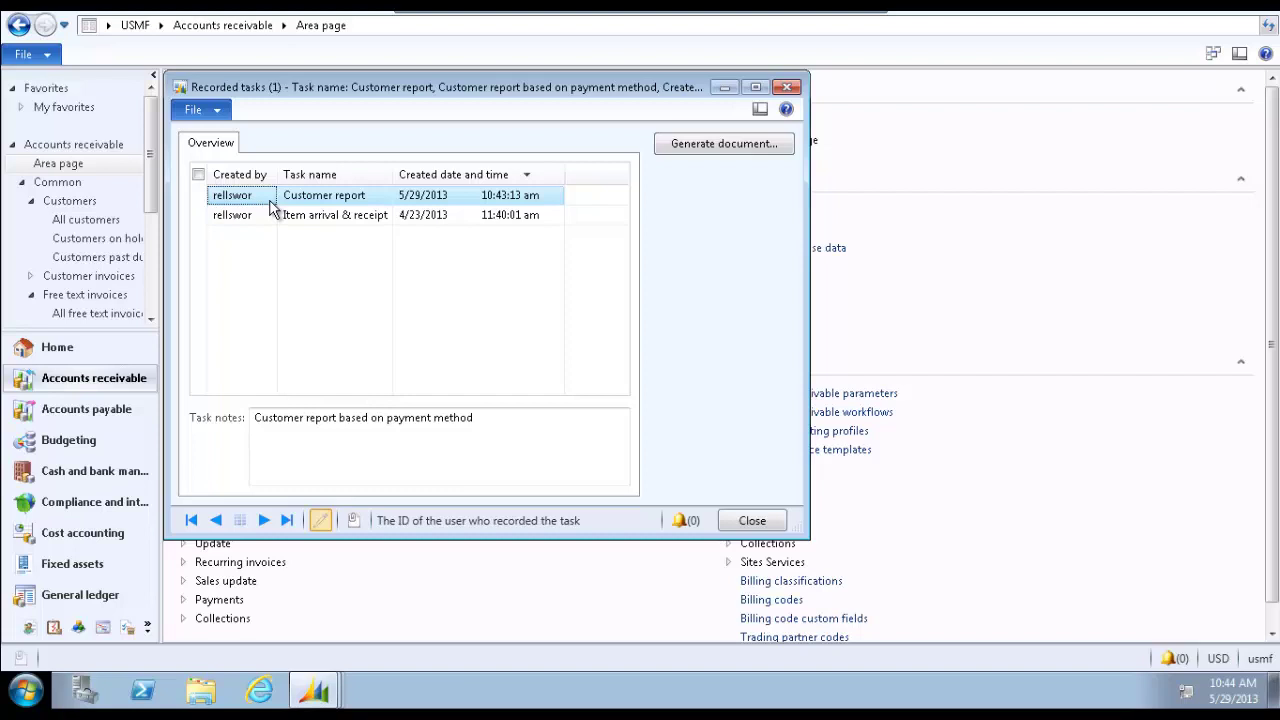
click(707, 147)
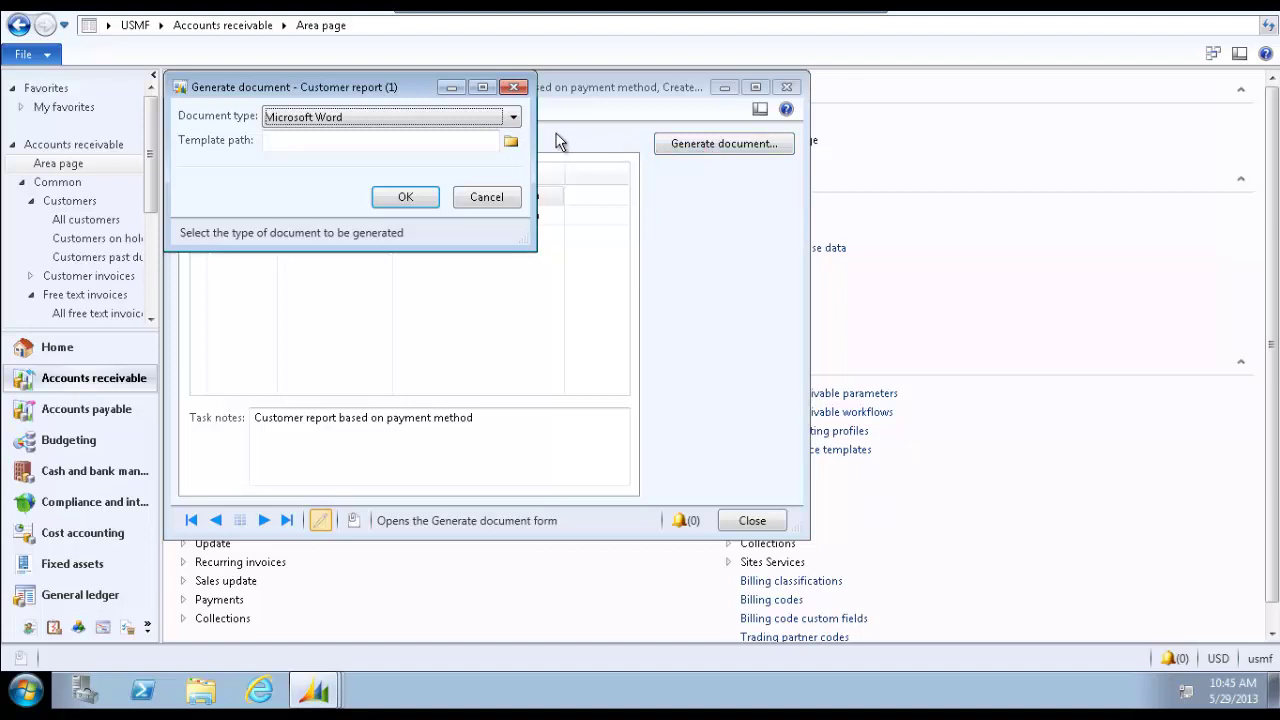
click(513, 121)
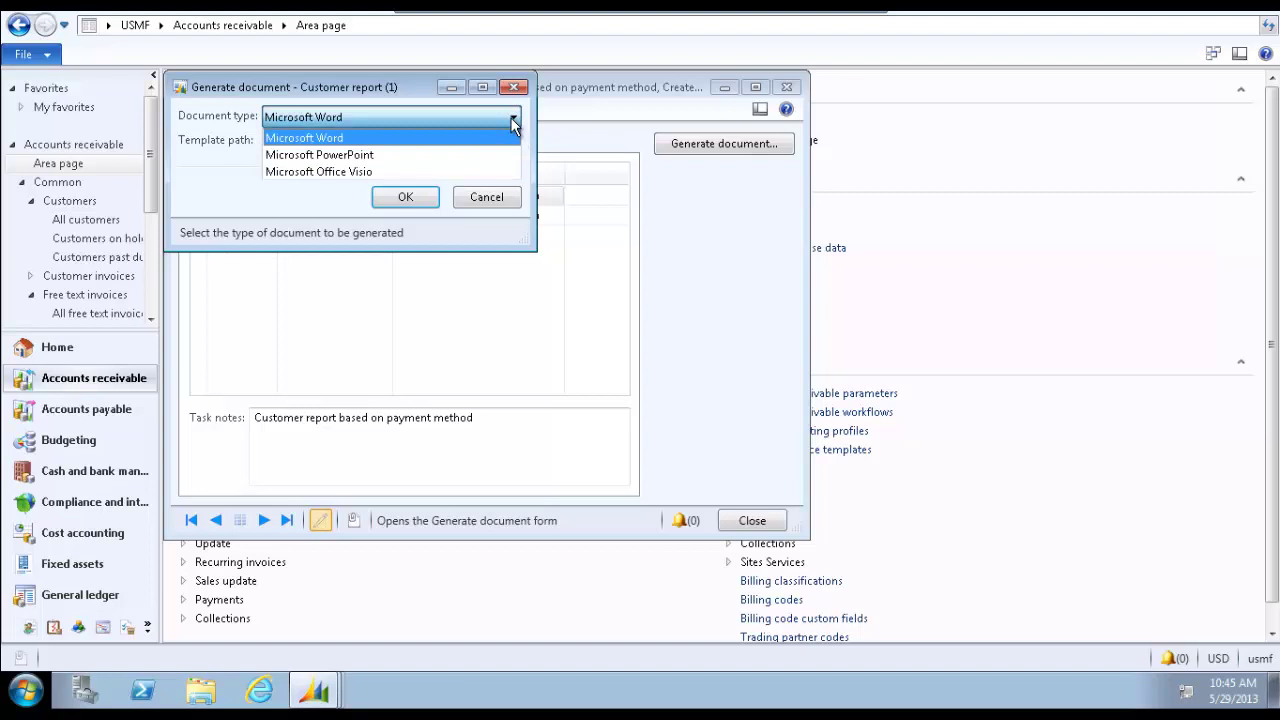
click(455, 141)
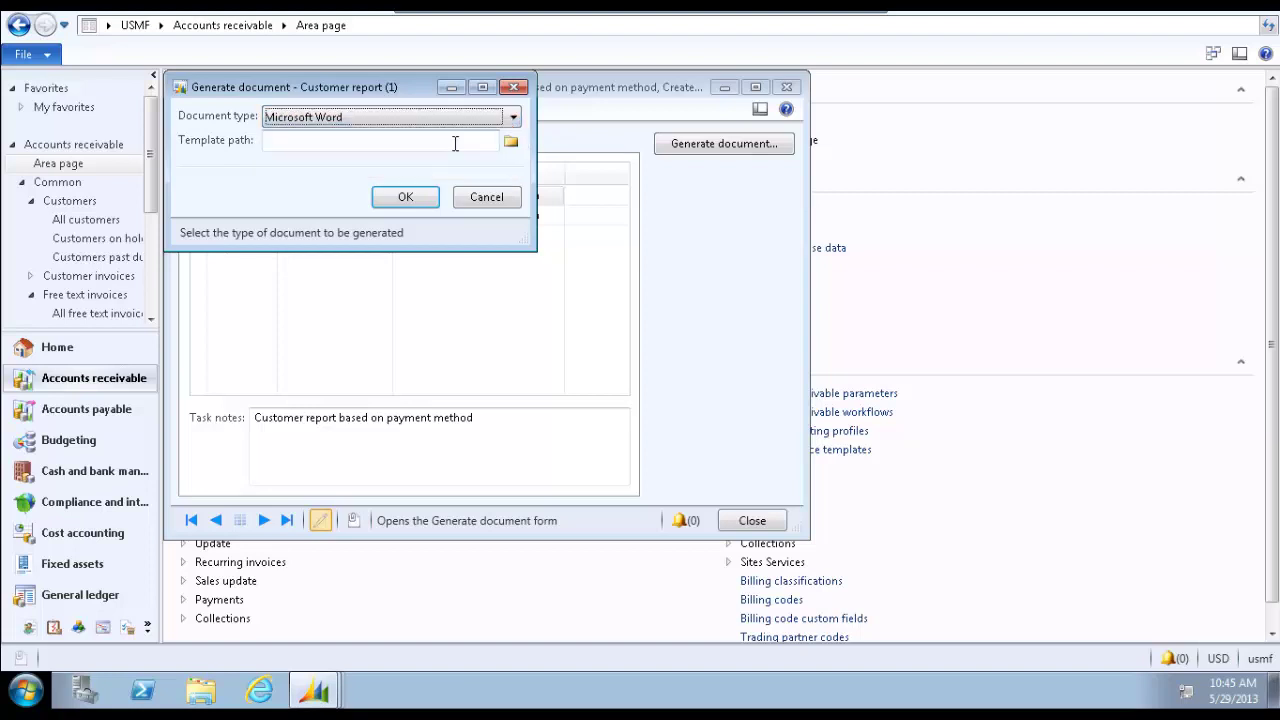
click(405, 197)
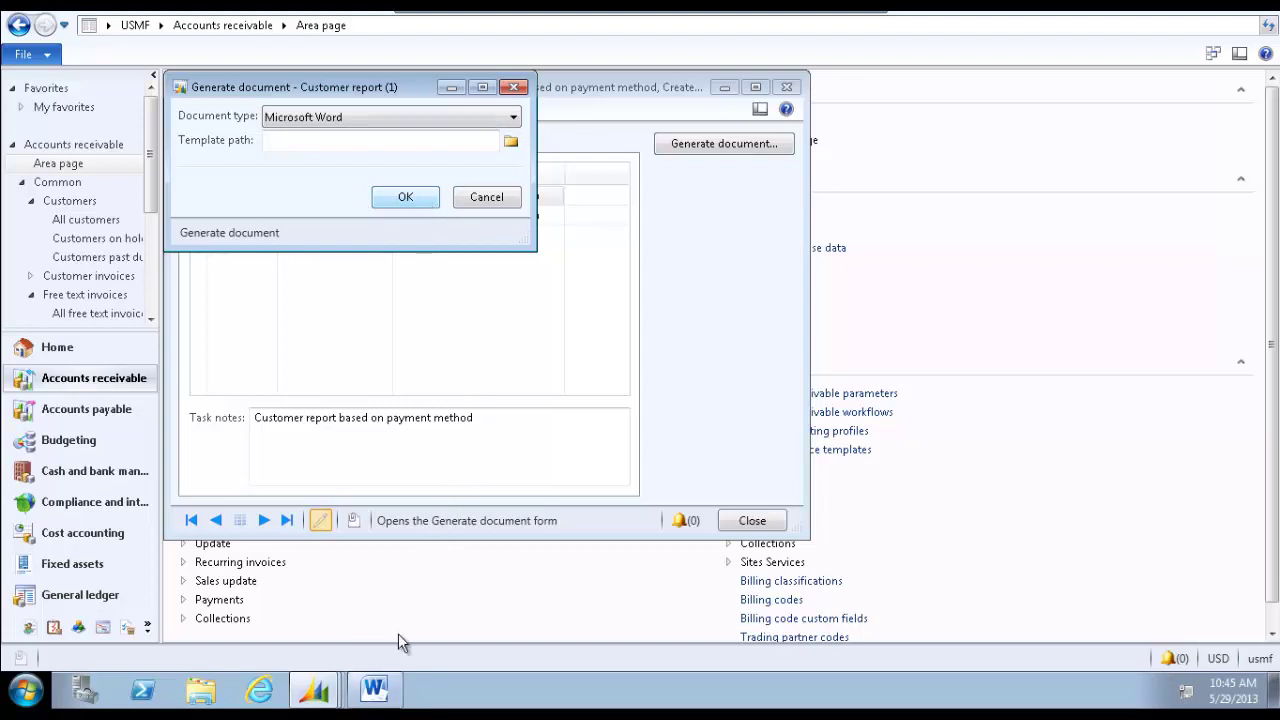
Switch to Word and review the generated document's contents list, recorded steps and screenshots, ending back at the first page
click(375, 690)
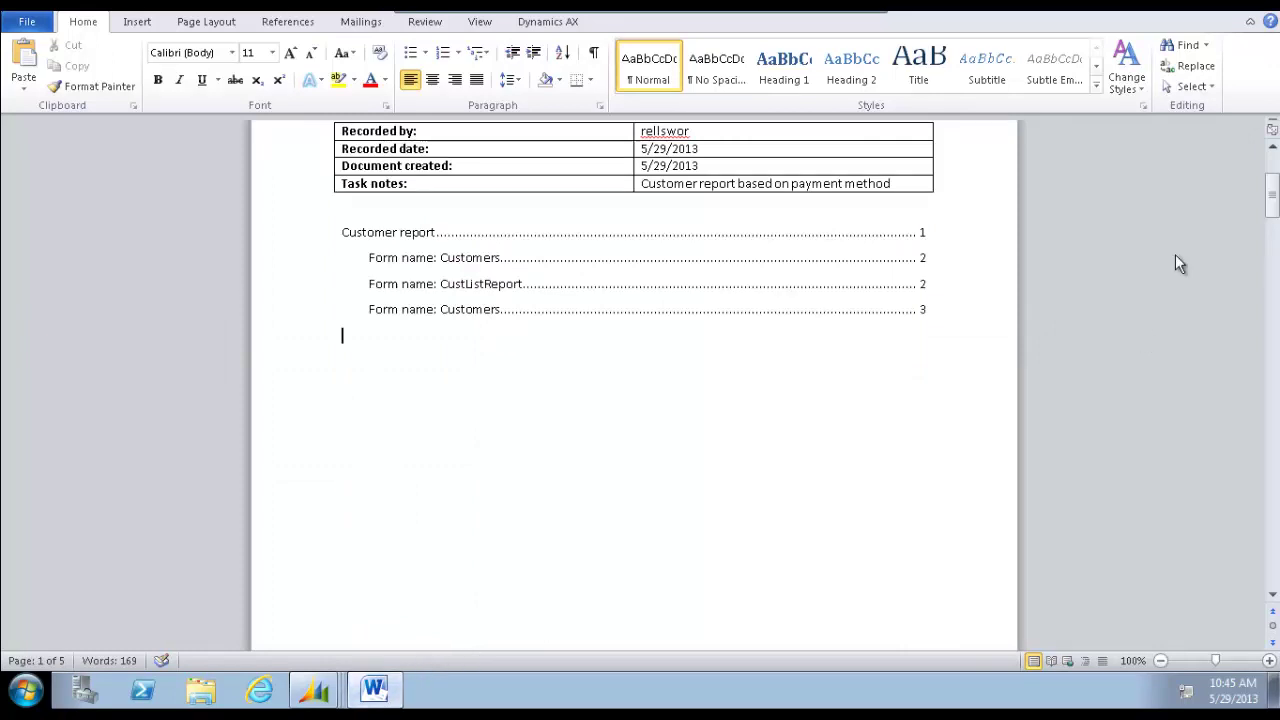
drag(1272, 215, 1272, 193)
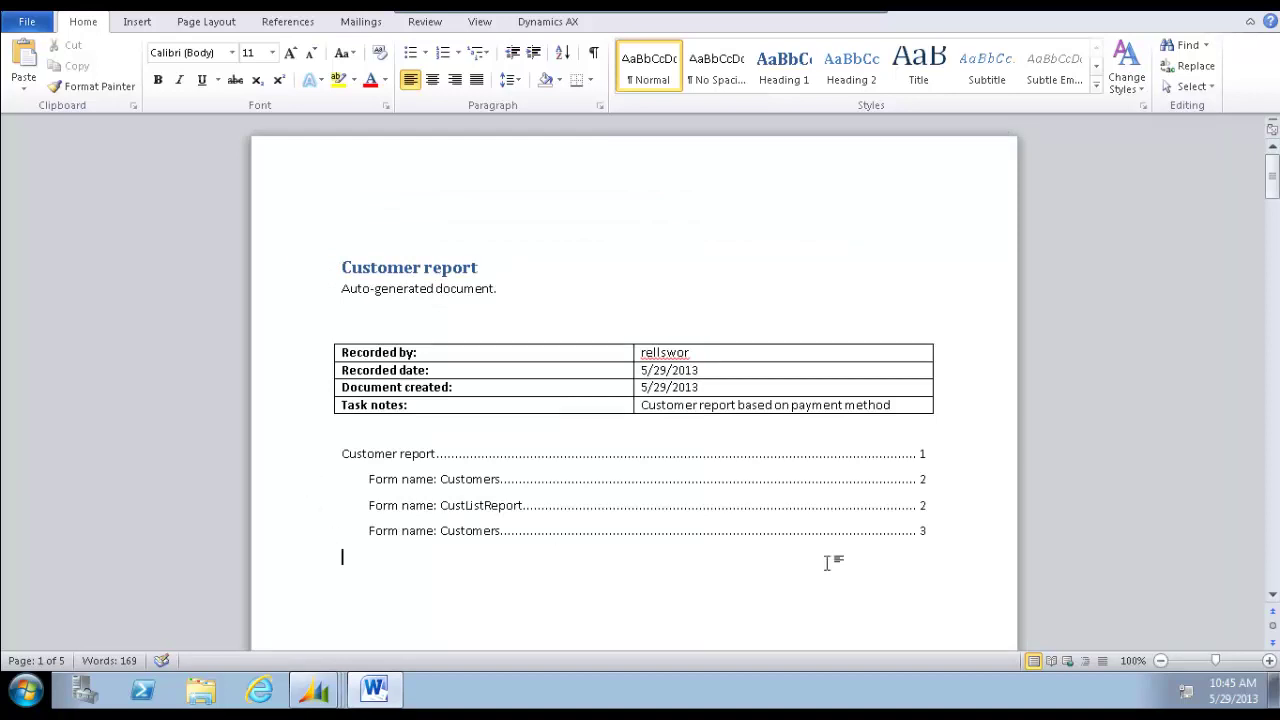
click(1272, 596)
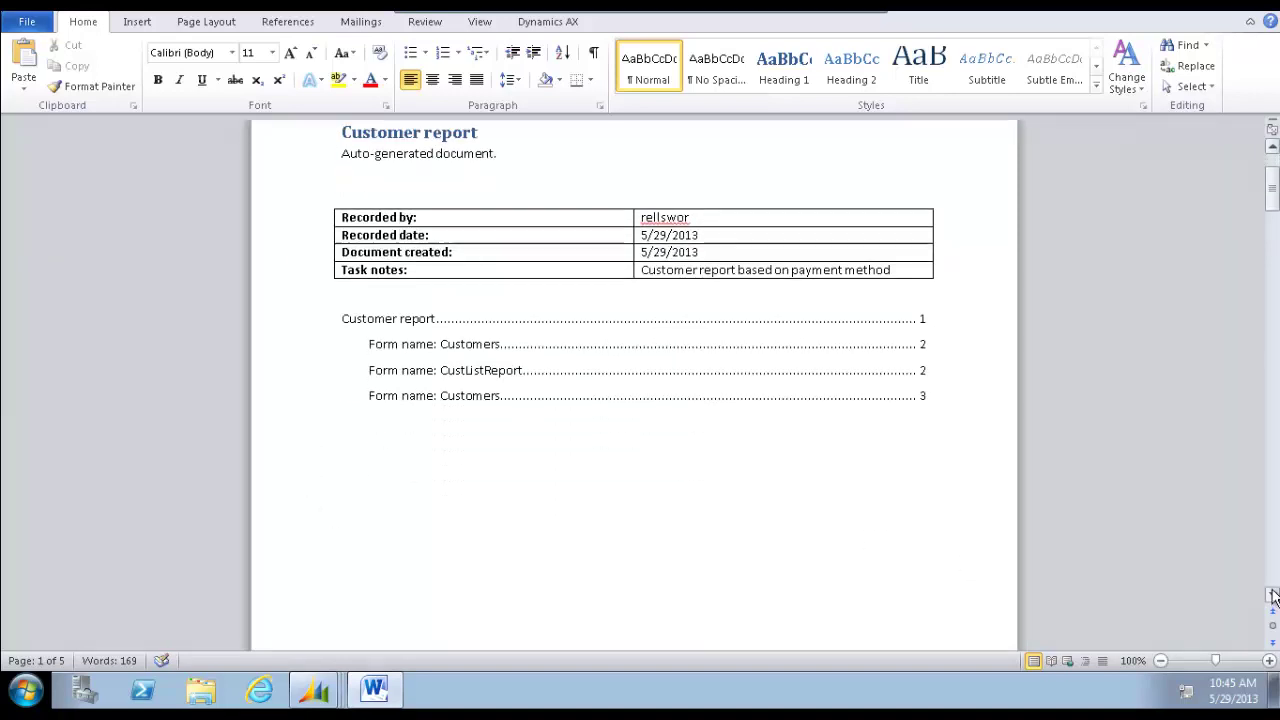
drag(1272, 596, 1272, 596)
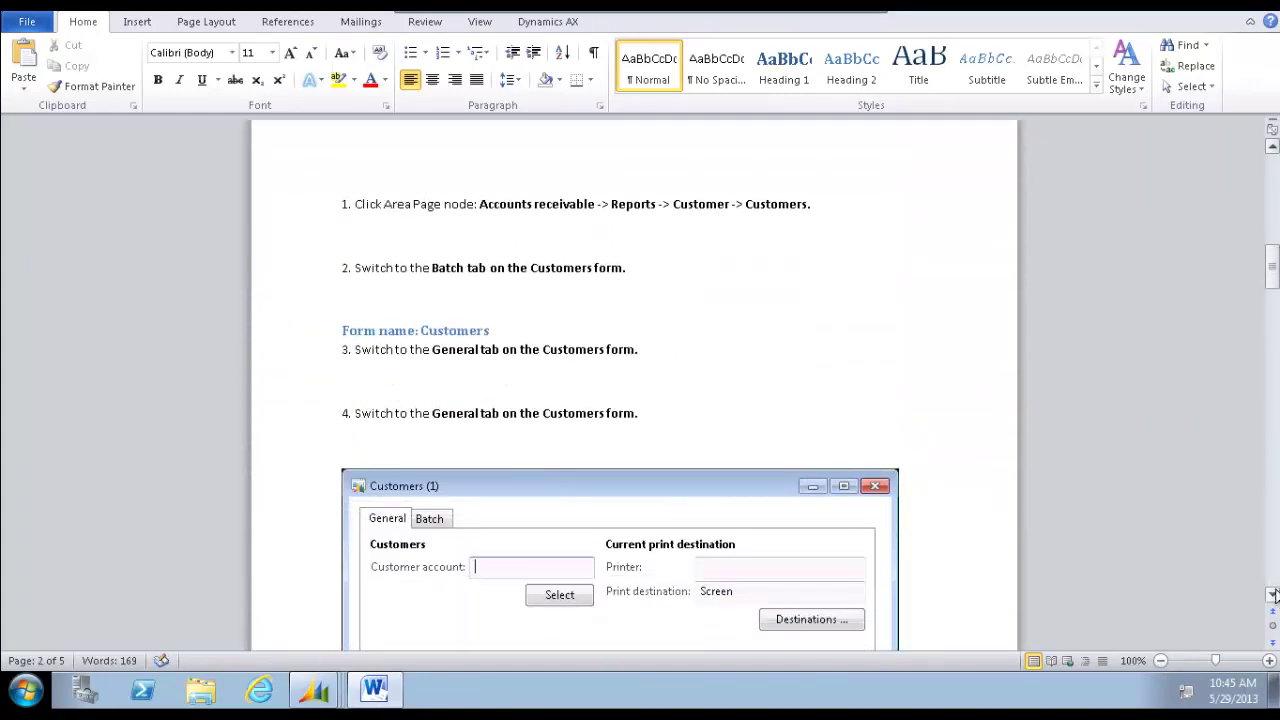
drag(1272, 262, 1272, 434)
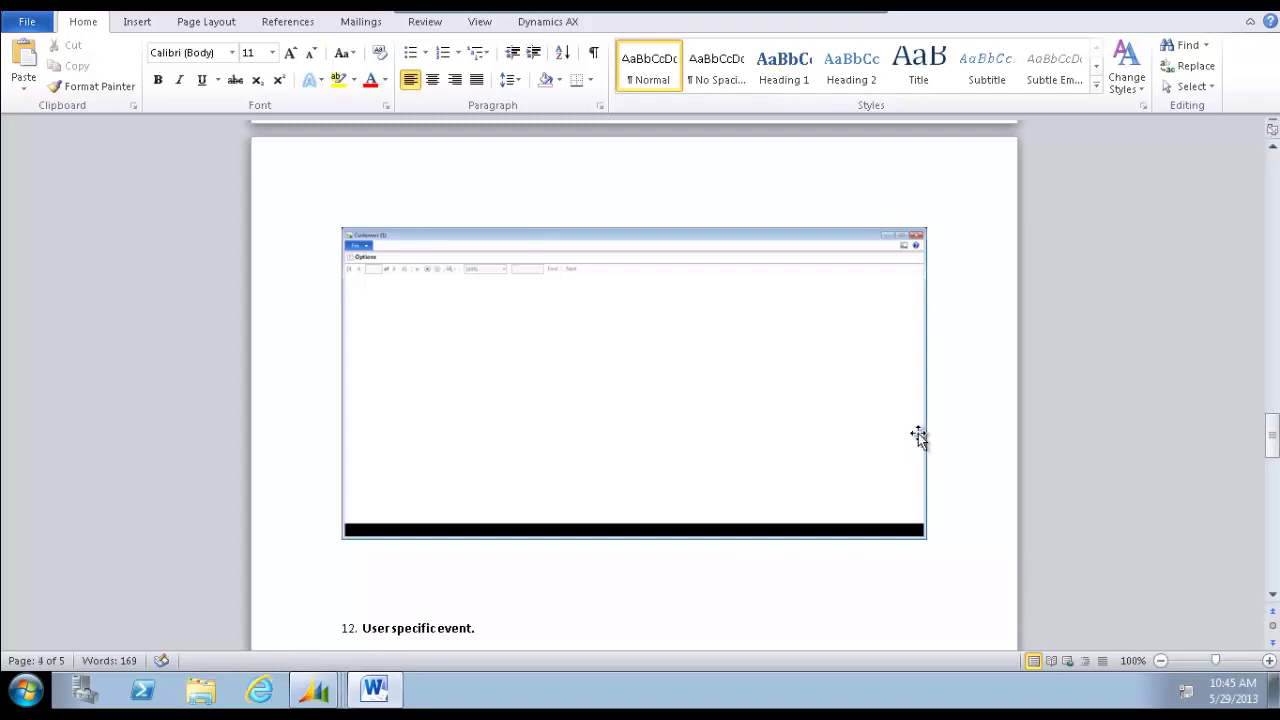
drag(1272, 438, 1275, 535)
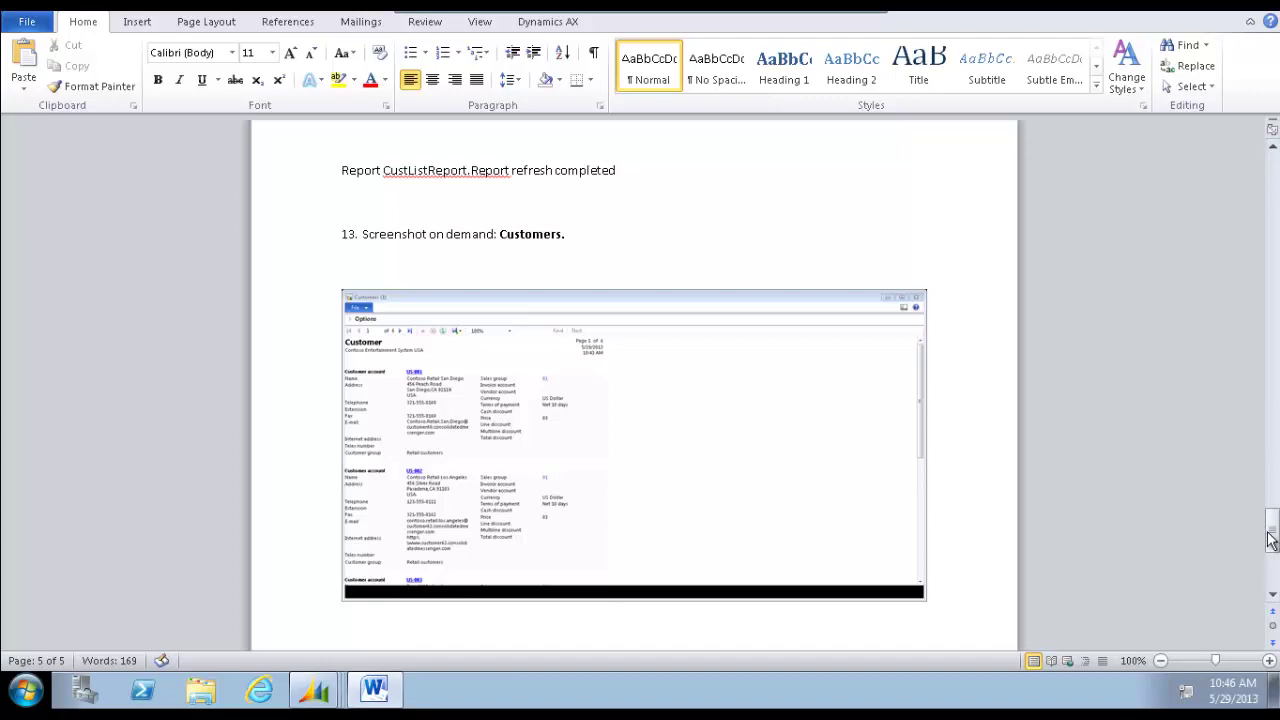
drag(1272, 527, 1272, 165)
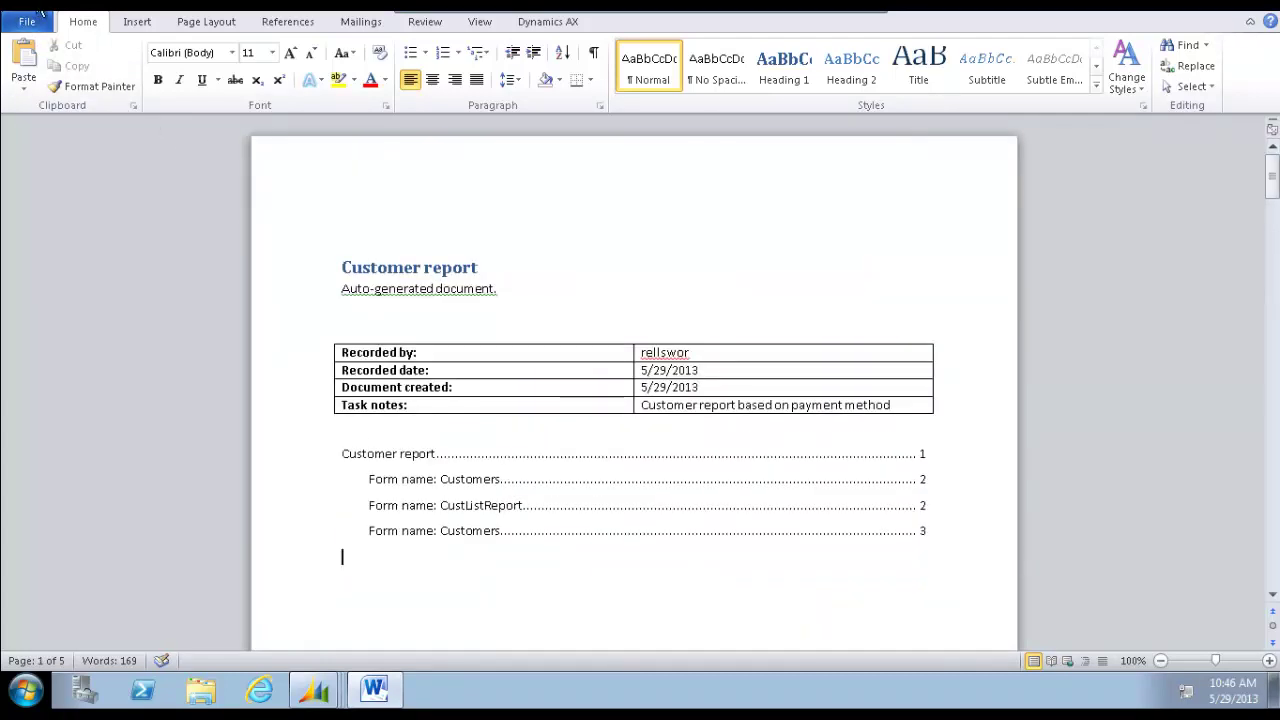